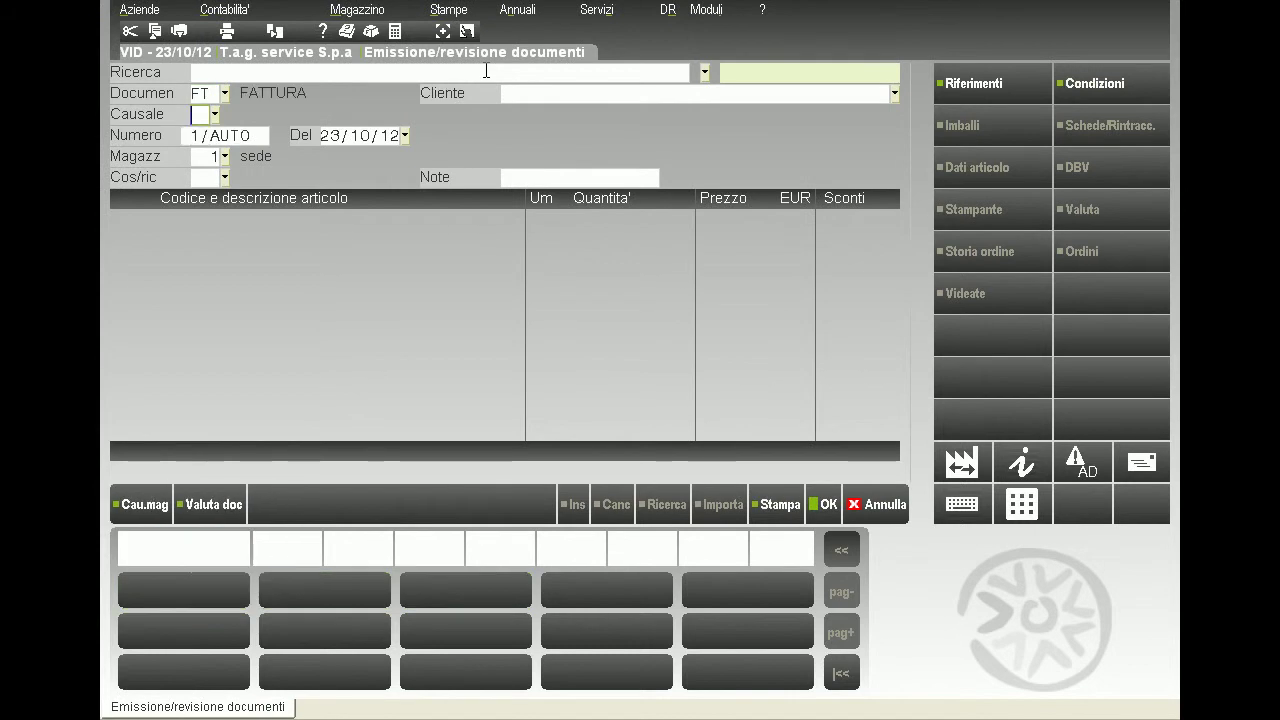
- Fill in the invoice's customer field with the customer's account code and load that customer
key(Return)
key(Return)
key(Return)
key(Return)
text(501.1)
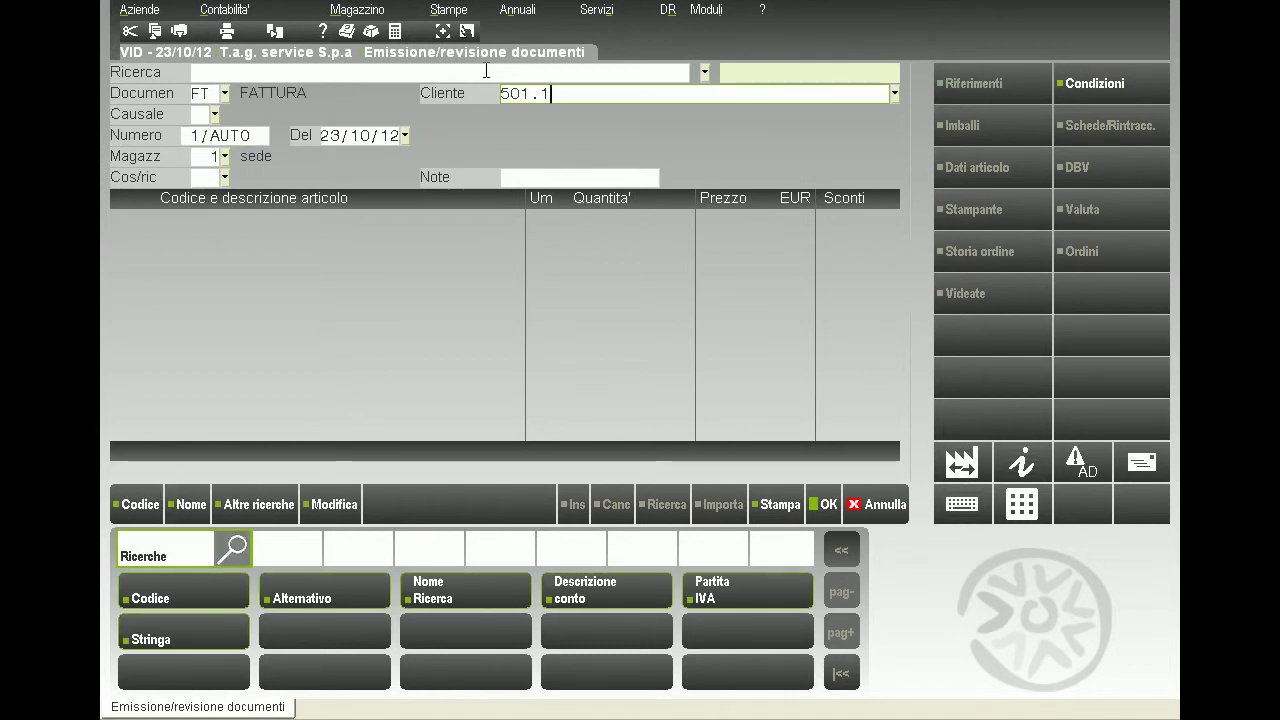
key(Return)
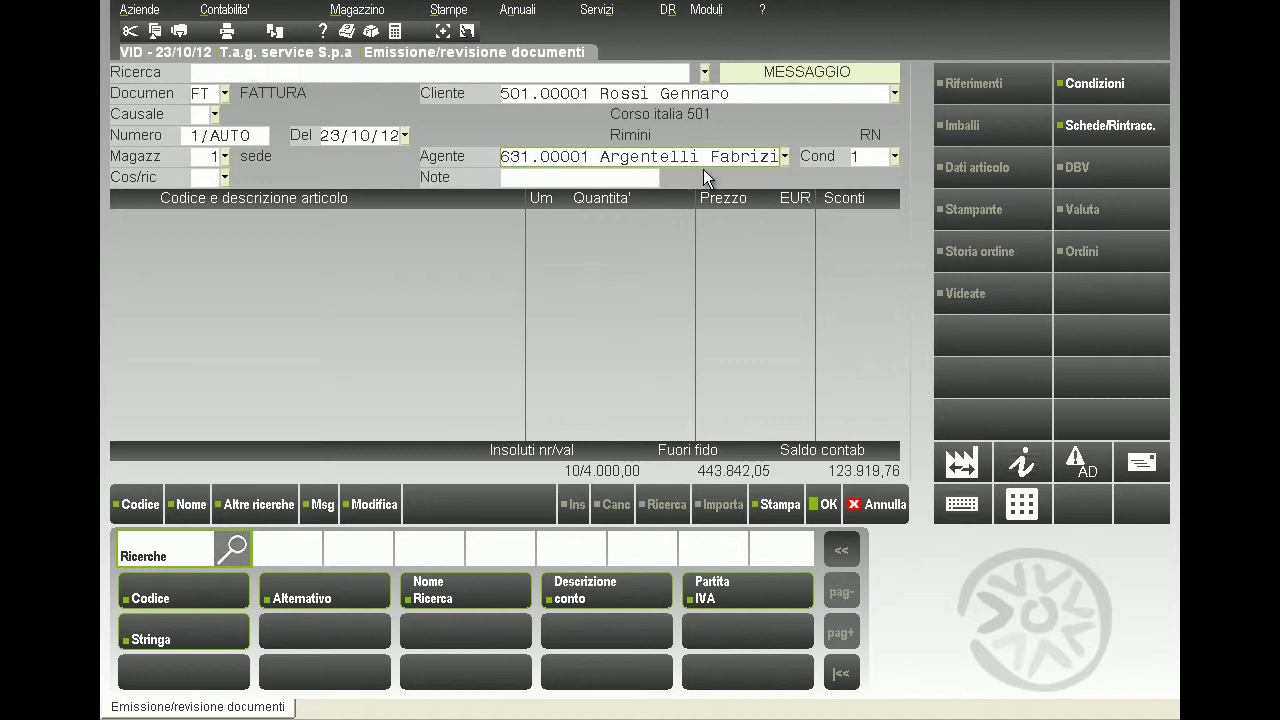
- Review the price list, discount category and commission category in the customer's commercial conditions
click(1099, 82)
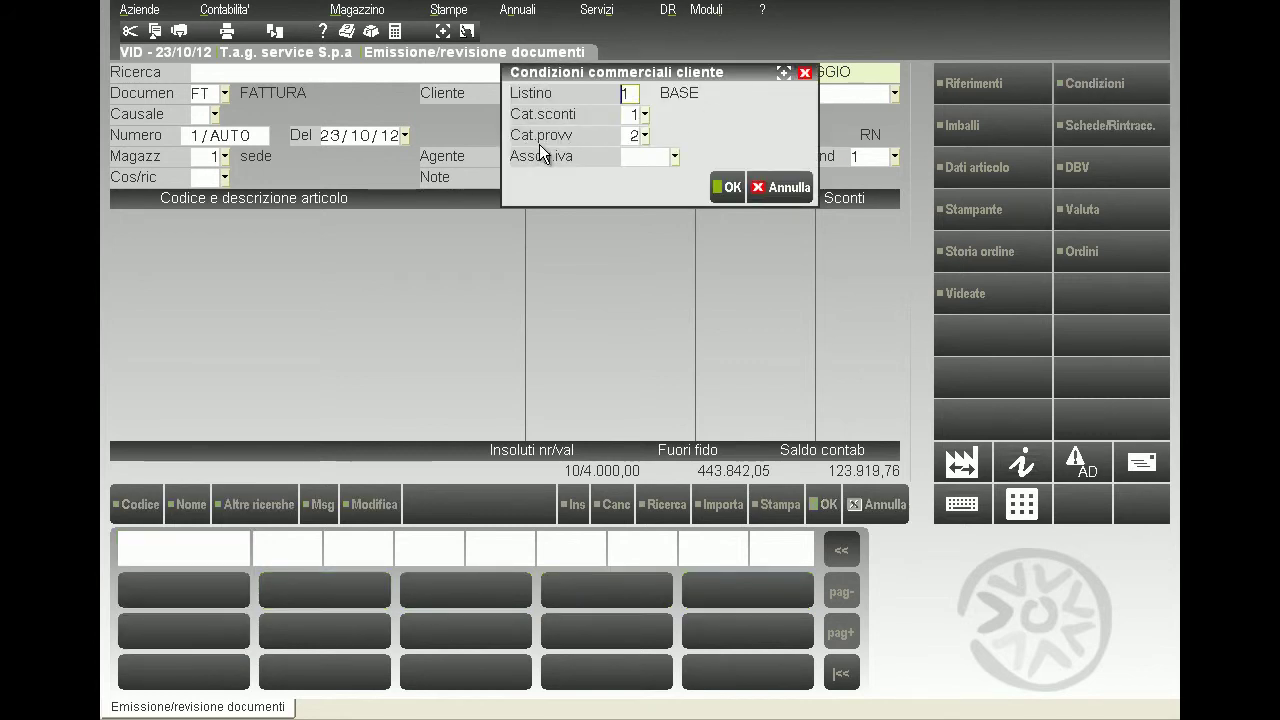
key(Return)
key(Return)
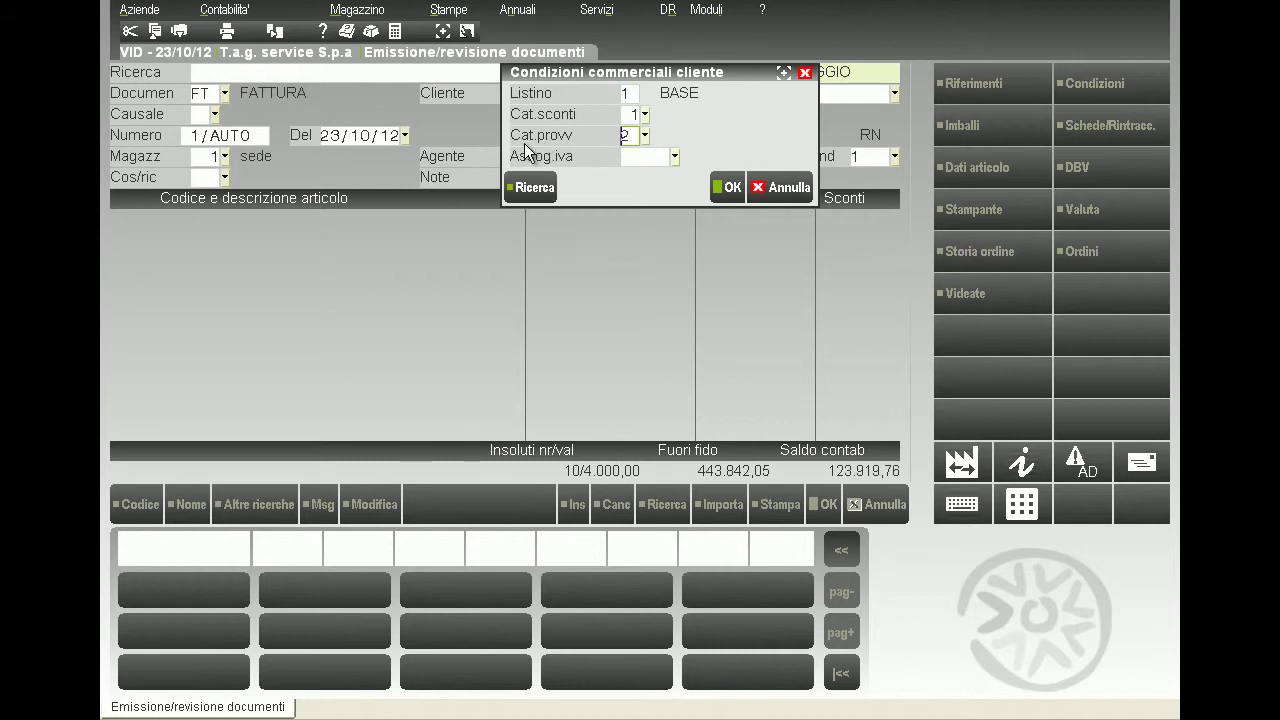
click(721, 186)
- Accept the remaining header fields and add the first row for item AK26 (legno noce Massello) with quantity 1
key(Return)
key(Return)
key(Return)
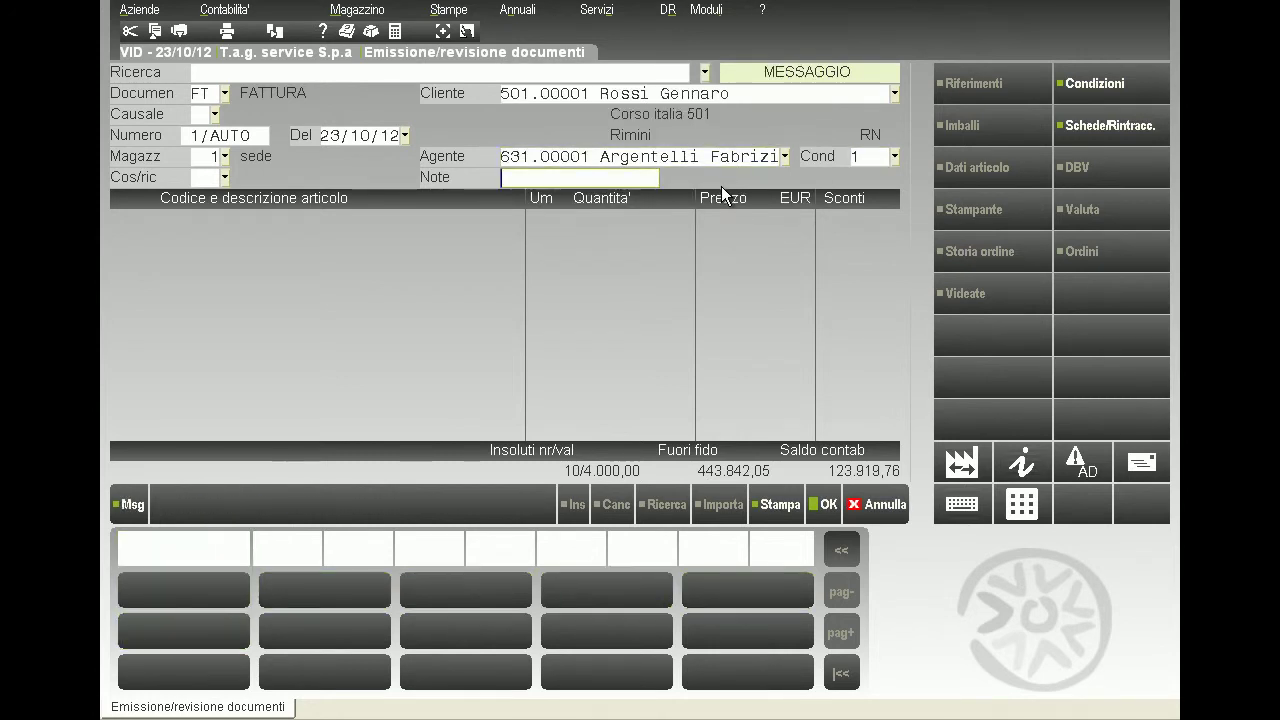
key(F2)
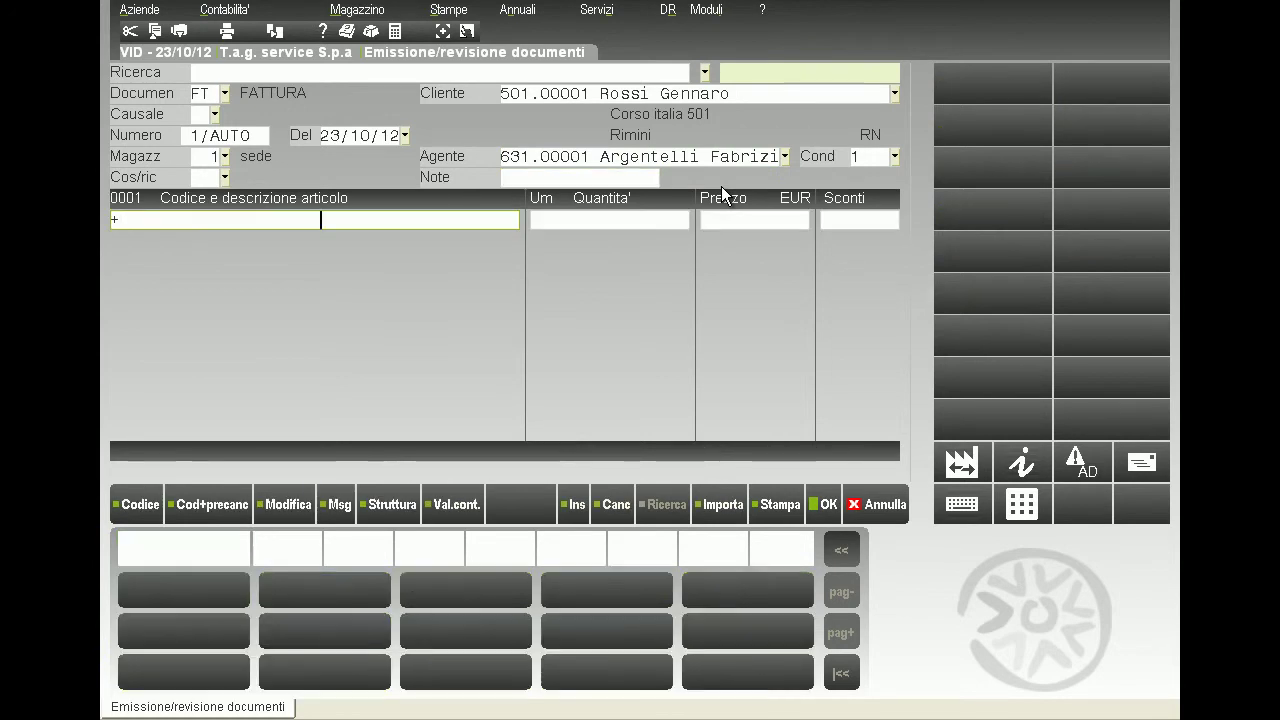
key(Down)
key(Return)
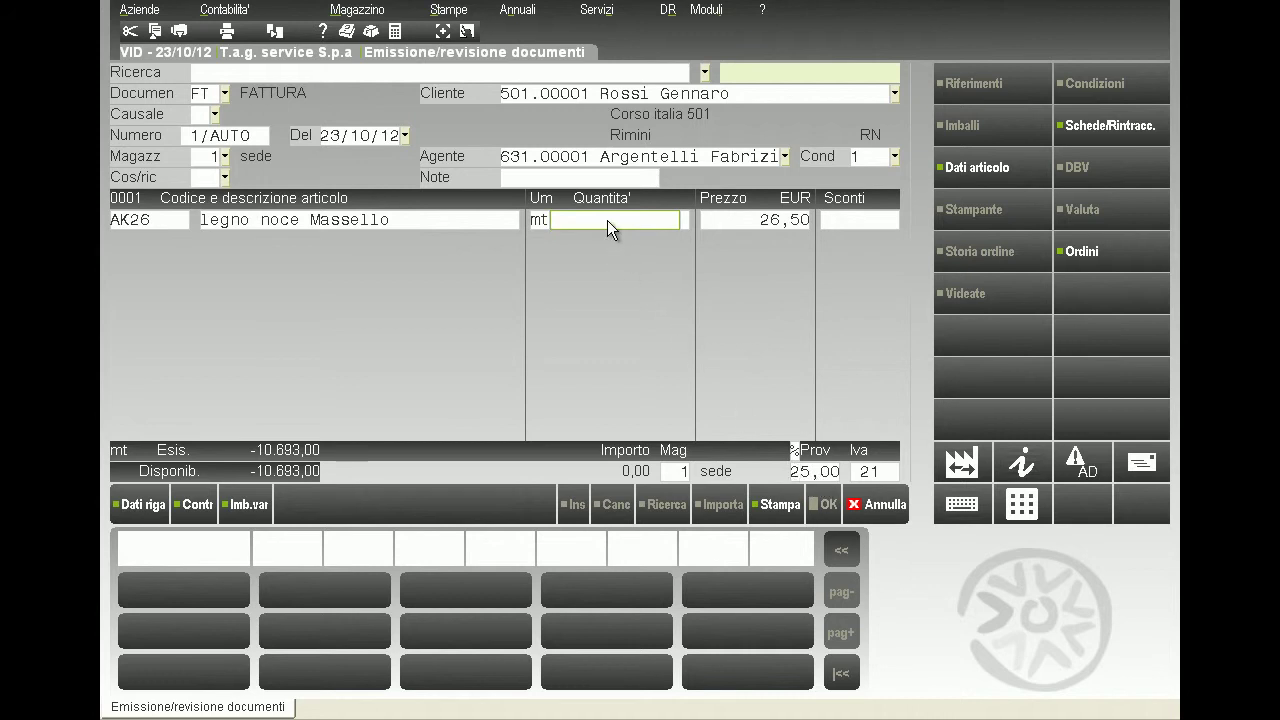
text(1)
key(Return)
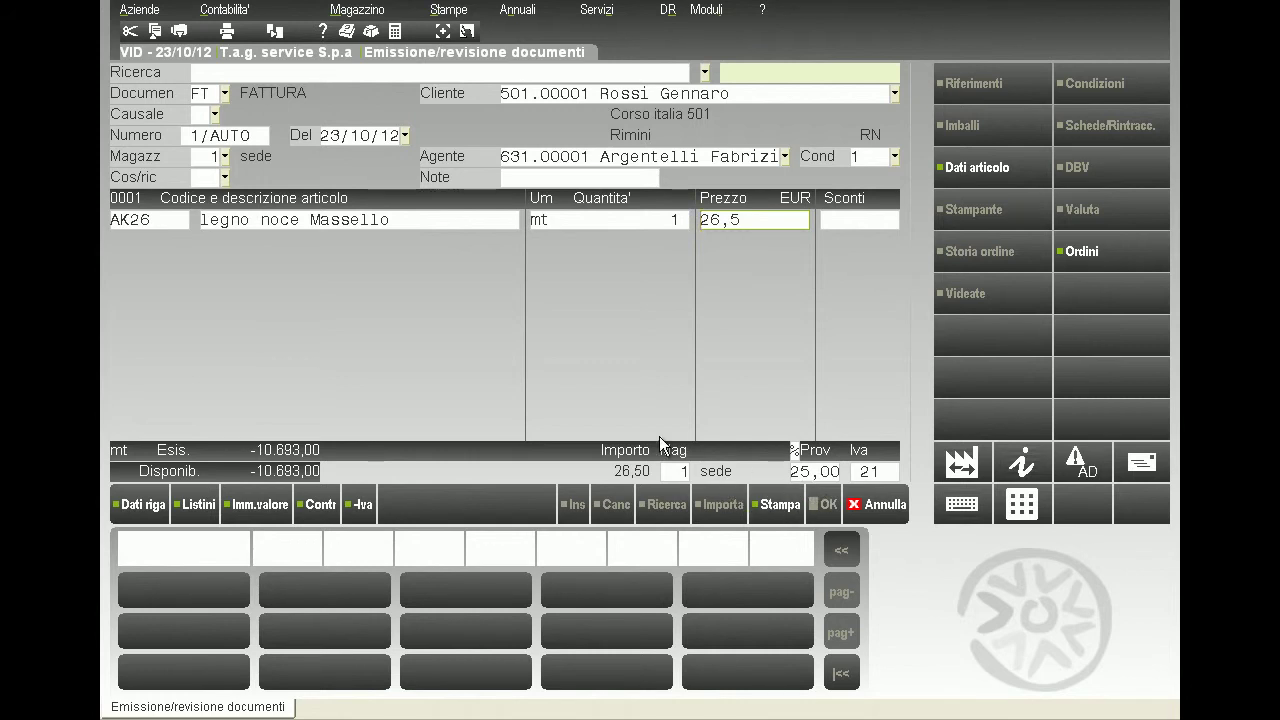
- Override the commission percentage of the first AK26 row with 30 and confirm the row
click(152, 512)
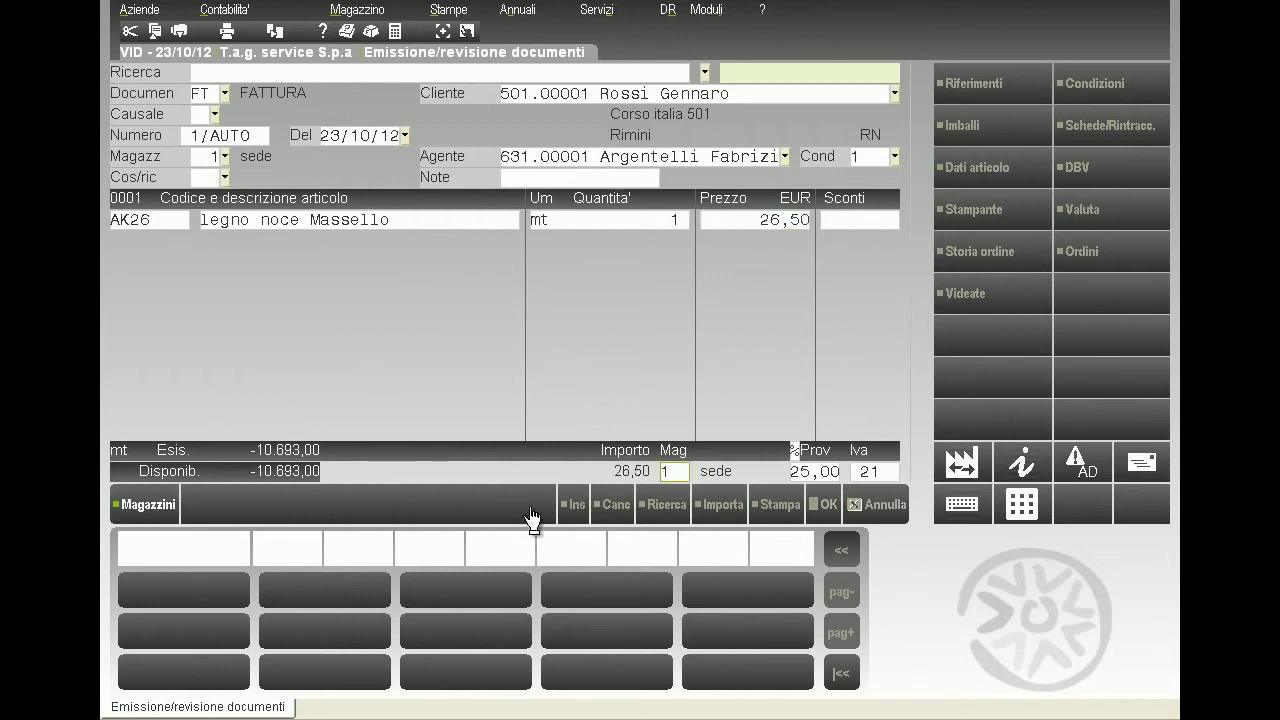
click(822, 476)
text(30)
key(Return)
key(Return)
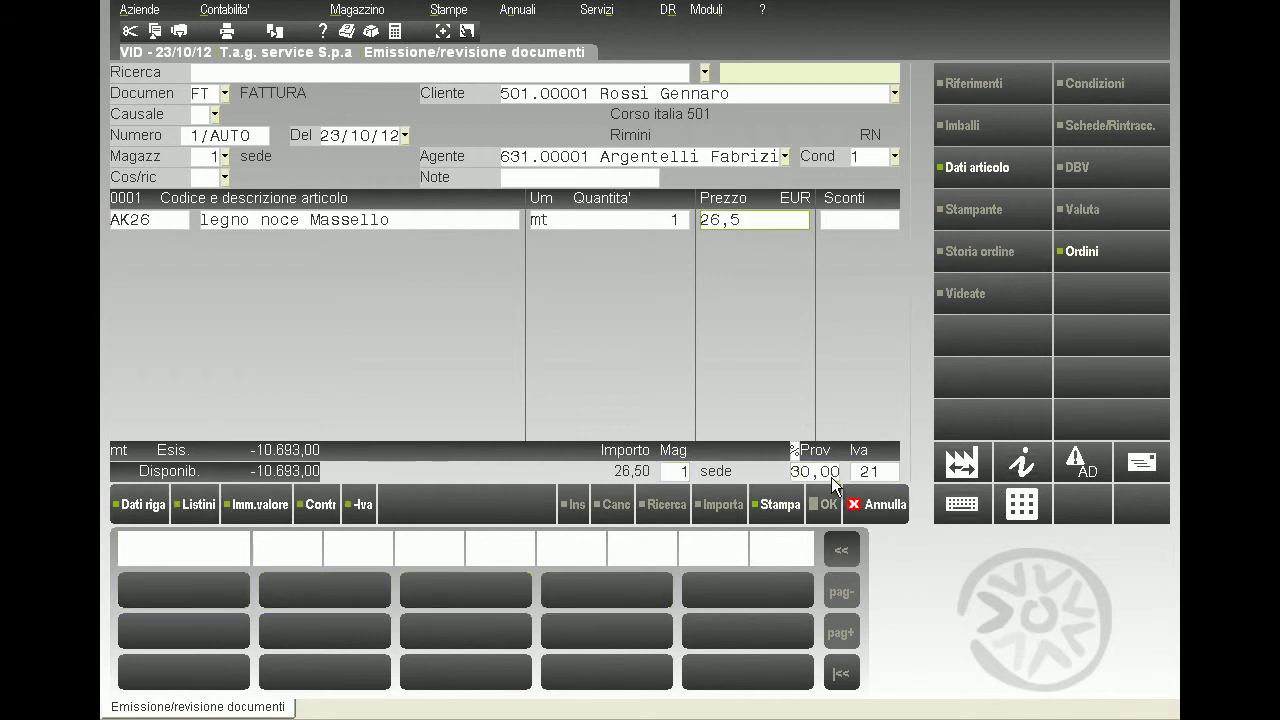
key(Return)
key(Return)
- Add a second AK26 row with quantity 15, price 25 and discount 10+10
key(F2)
key(Down)
key(Return)
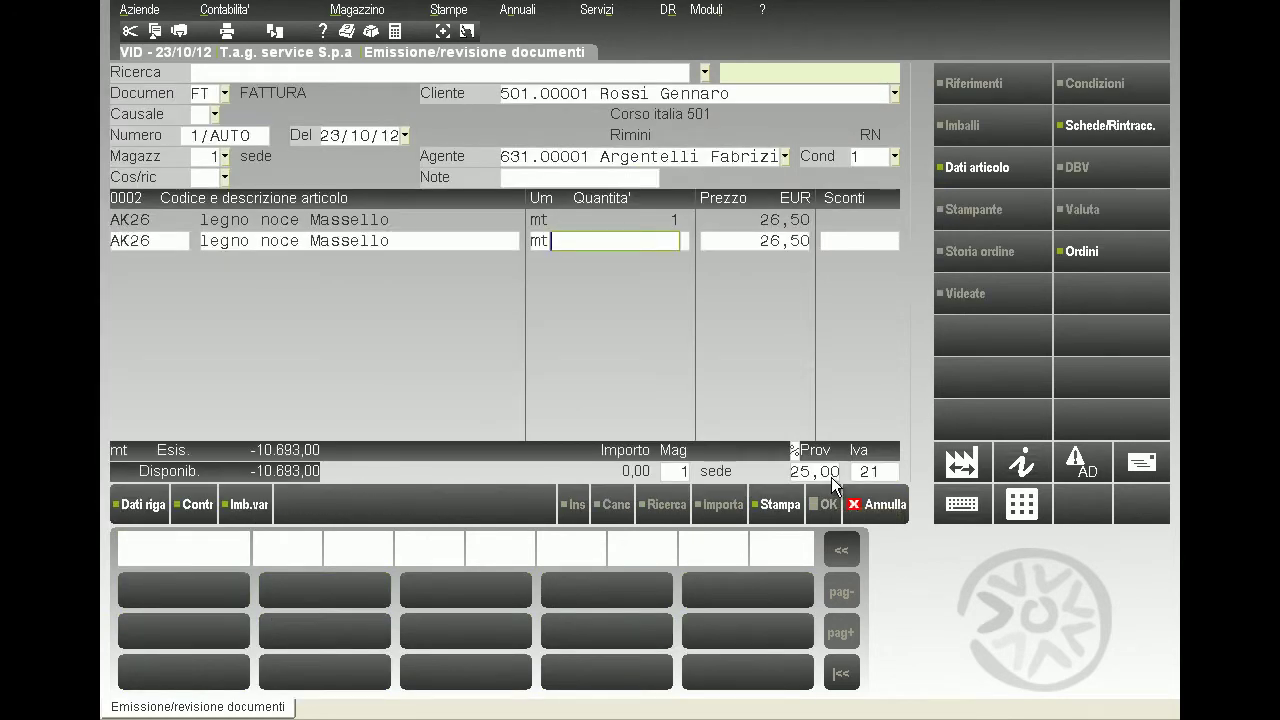
text(15)
key(Return)
text(25)
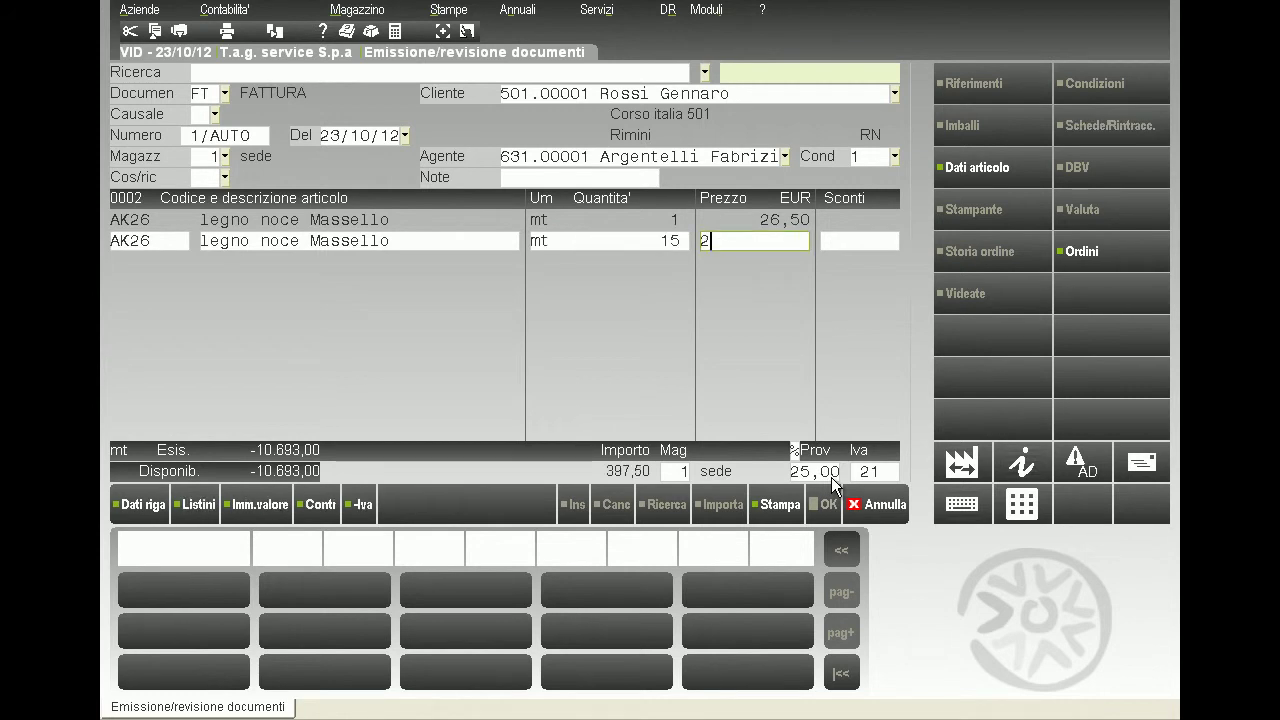
key(Return)
text(10+10)
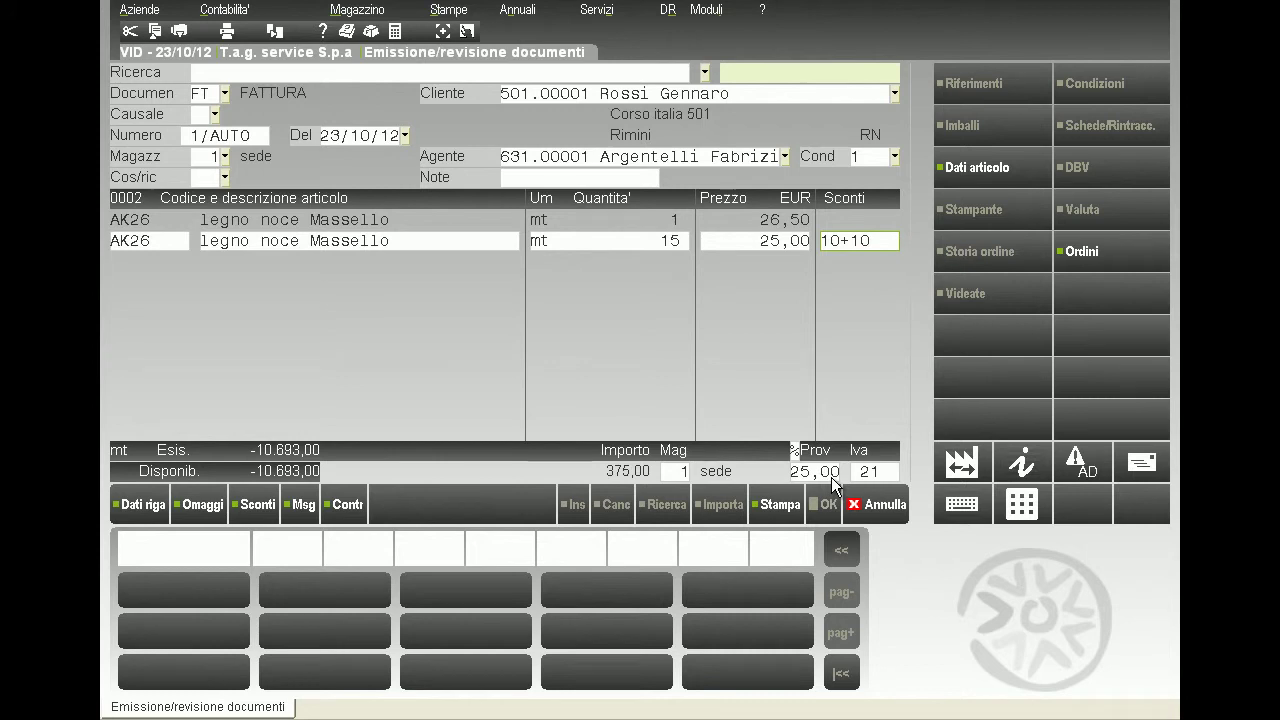
key(Return)
- Add a third row for item AK27 (legno noce tanzanica) with quantity 10
key(F2)
key(Down)
key(Down)
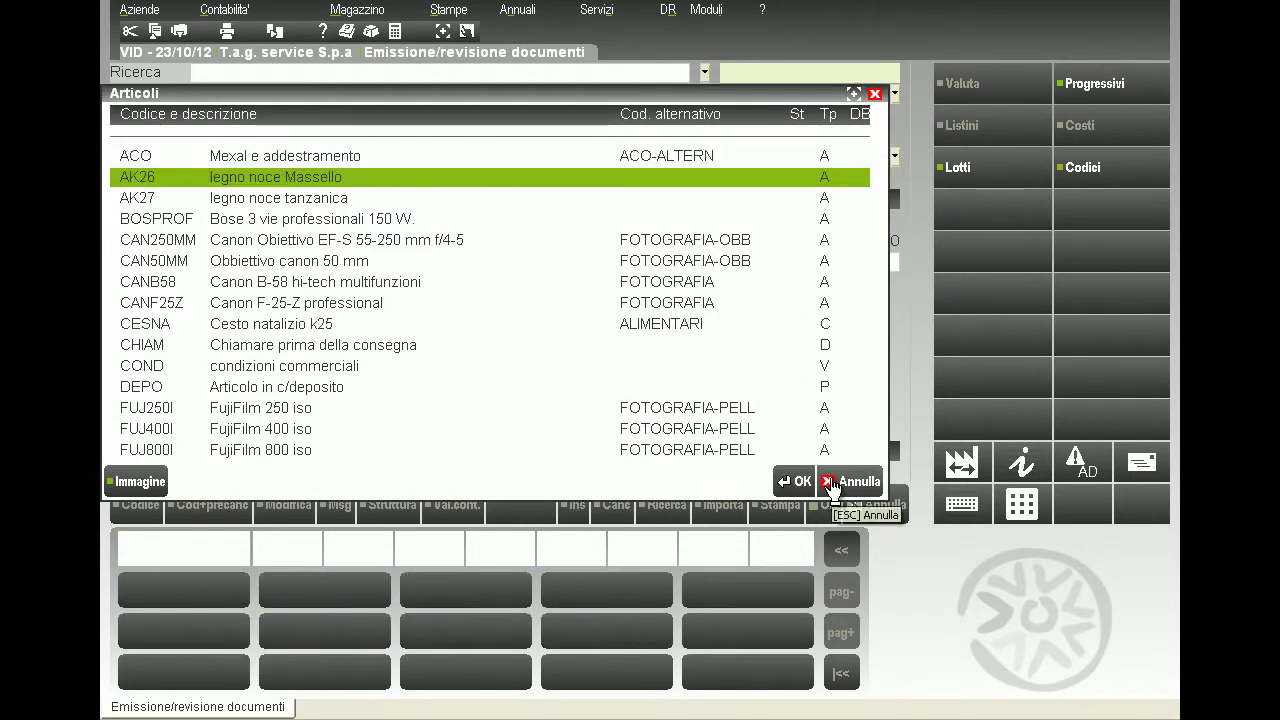
key(Return)
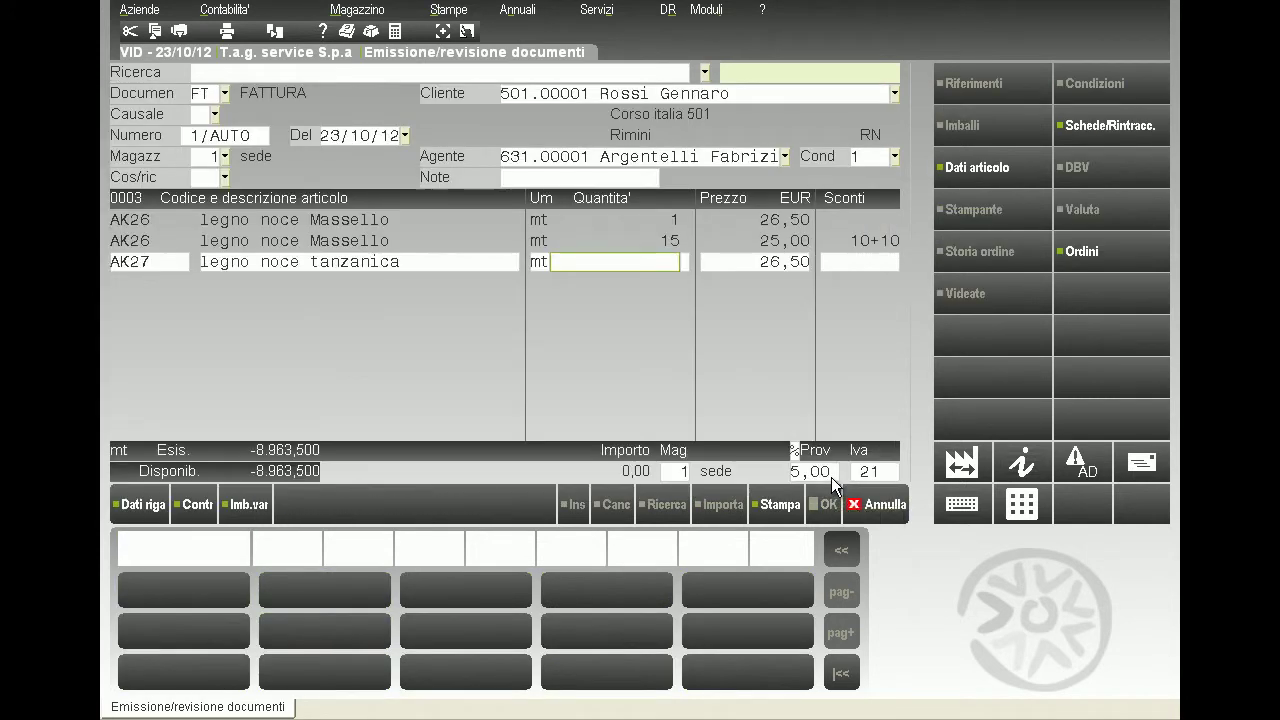
text(10)
key(Return)
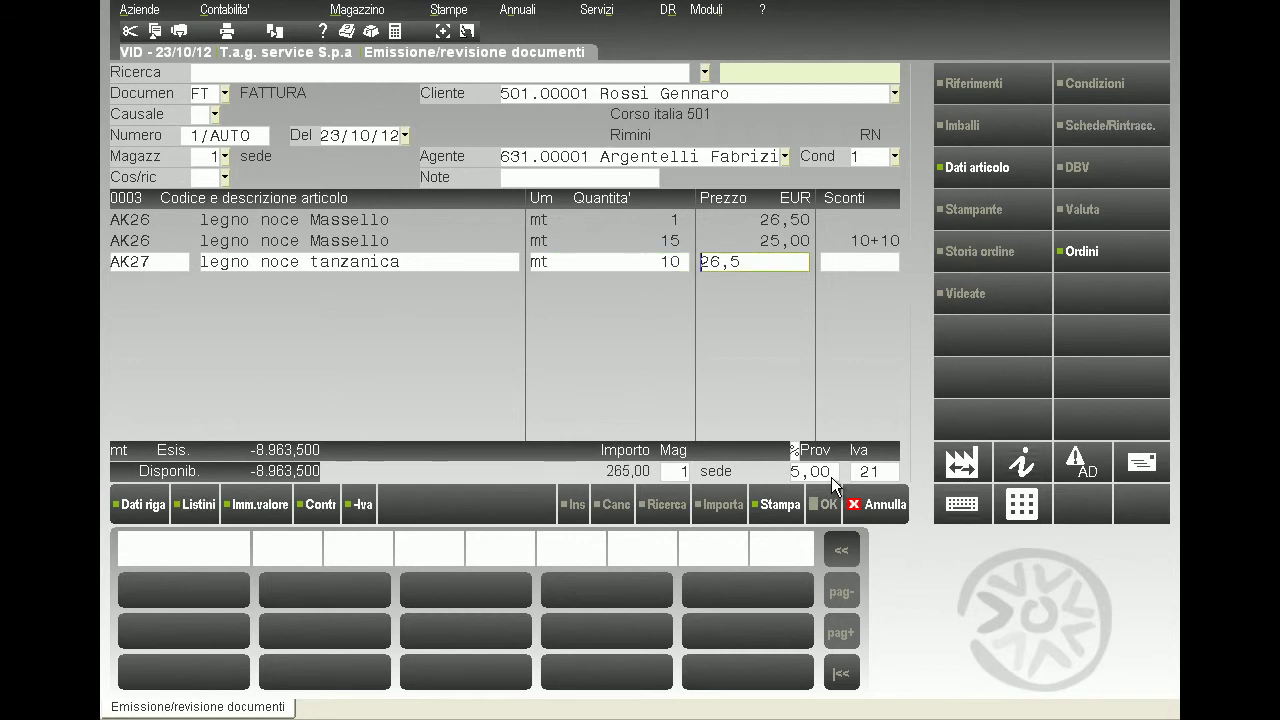
- Change the quantity of the AK27 row to 20
key(Up)
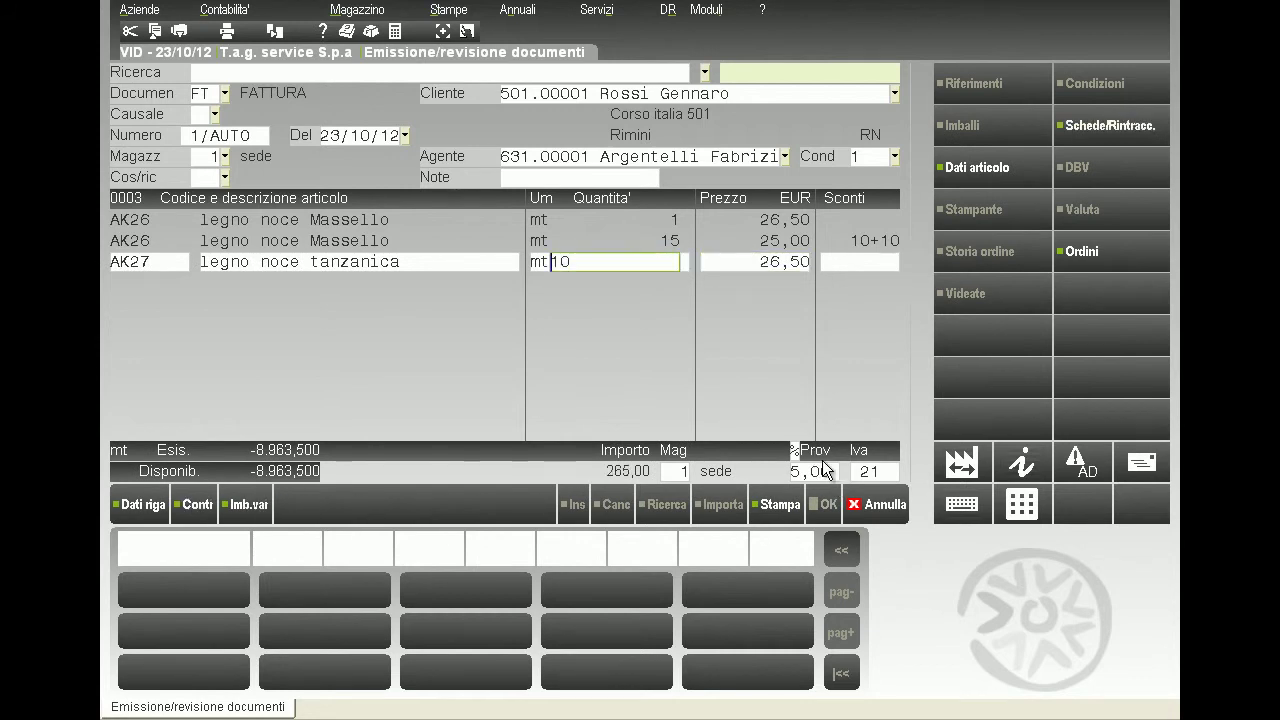
key(BackSpace)
key(BackSpace)
text(20)
key(Return)
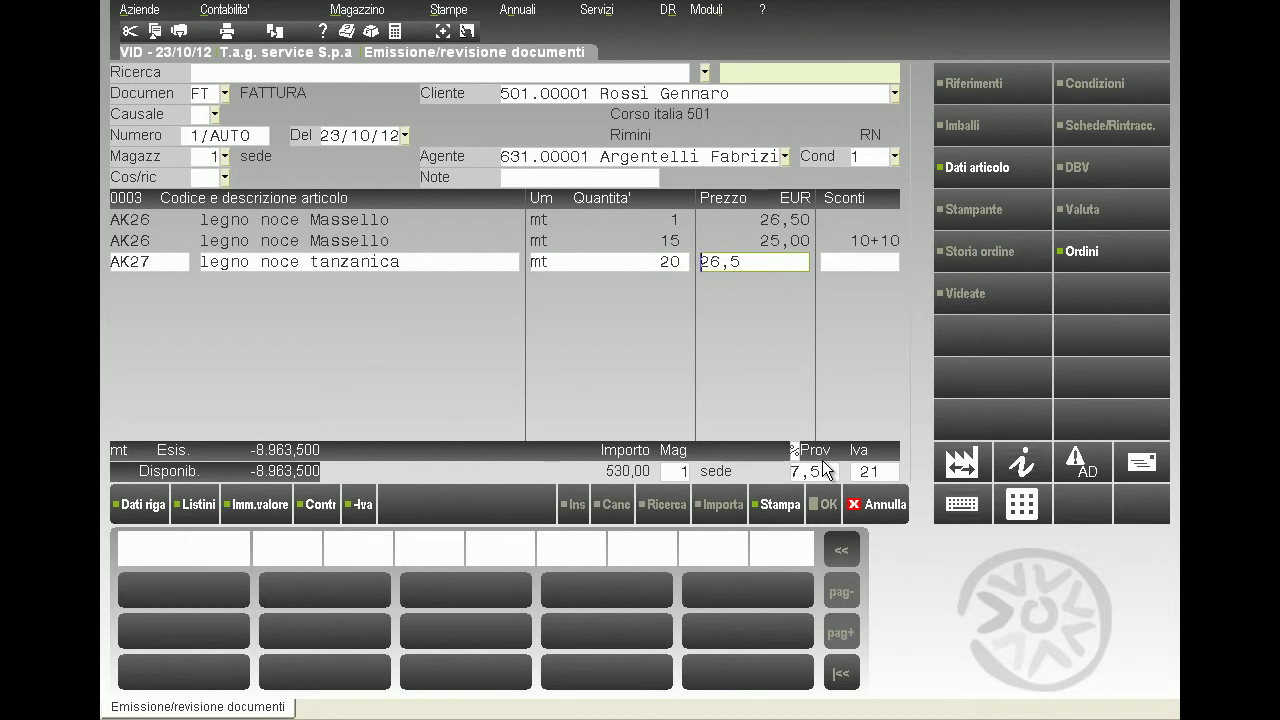
- Raise the AK27 row's quantity to 30
key(Up)
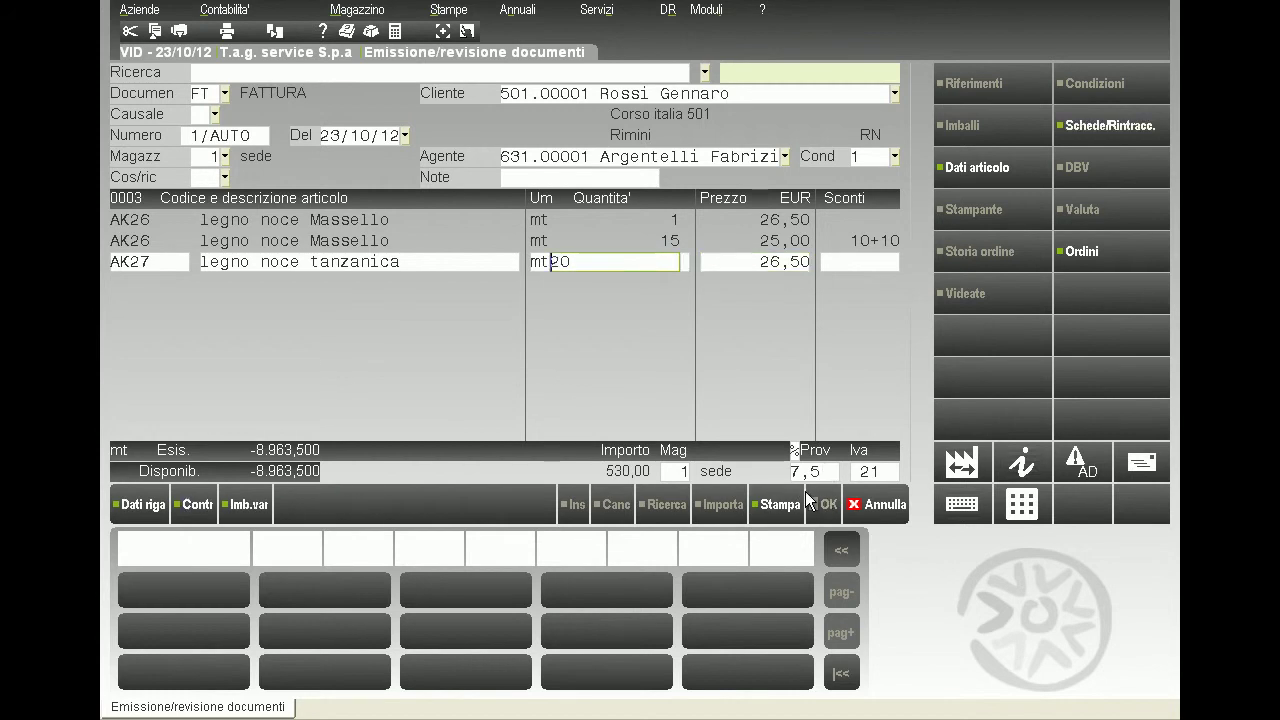
key(BackSpace)
key(BackSpace)
text(30)
key(Return)
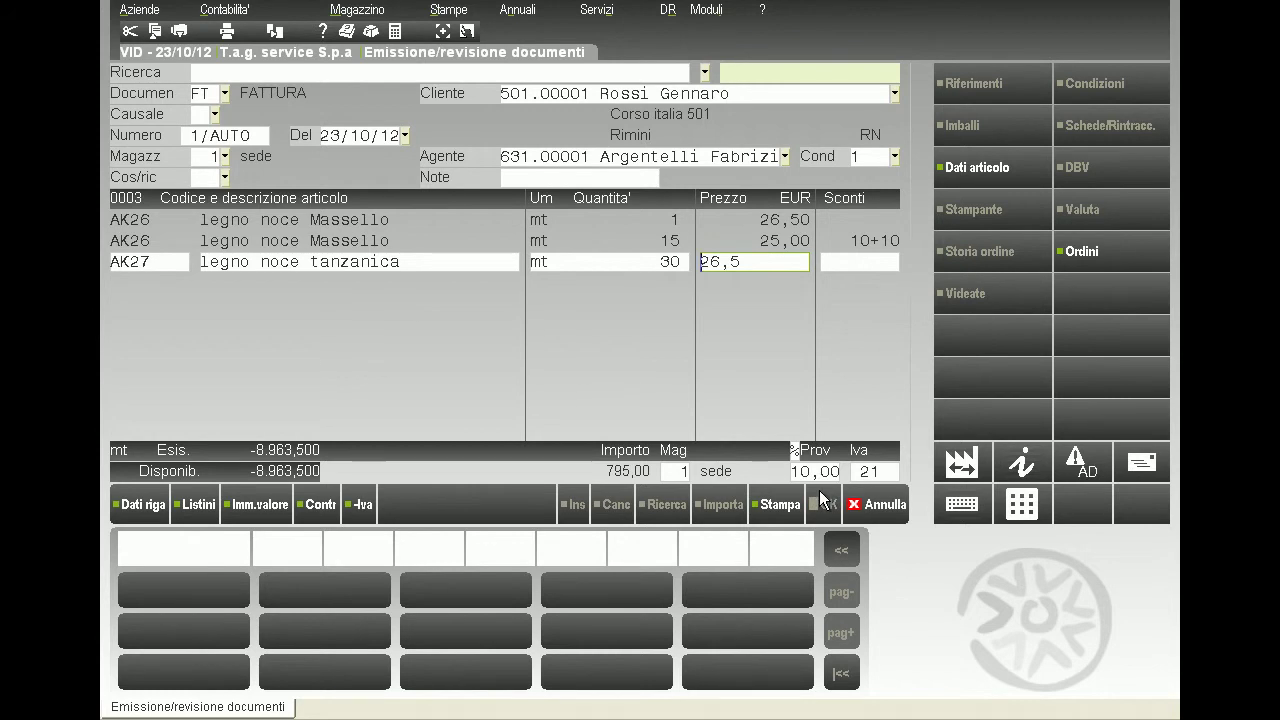
click(820, 500)
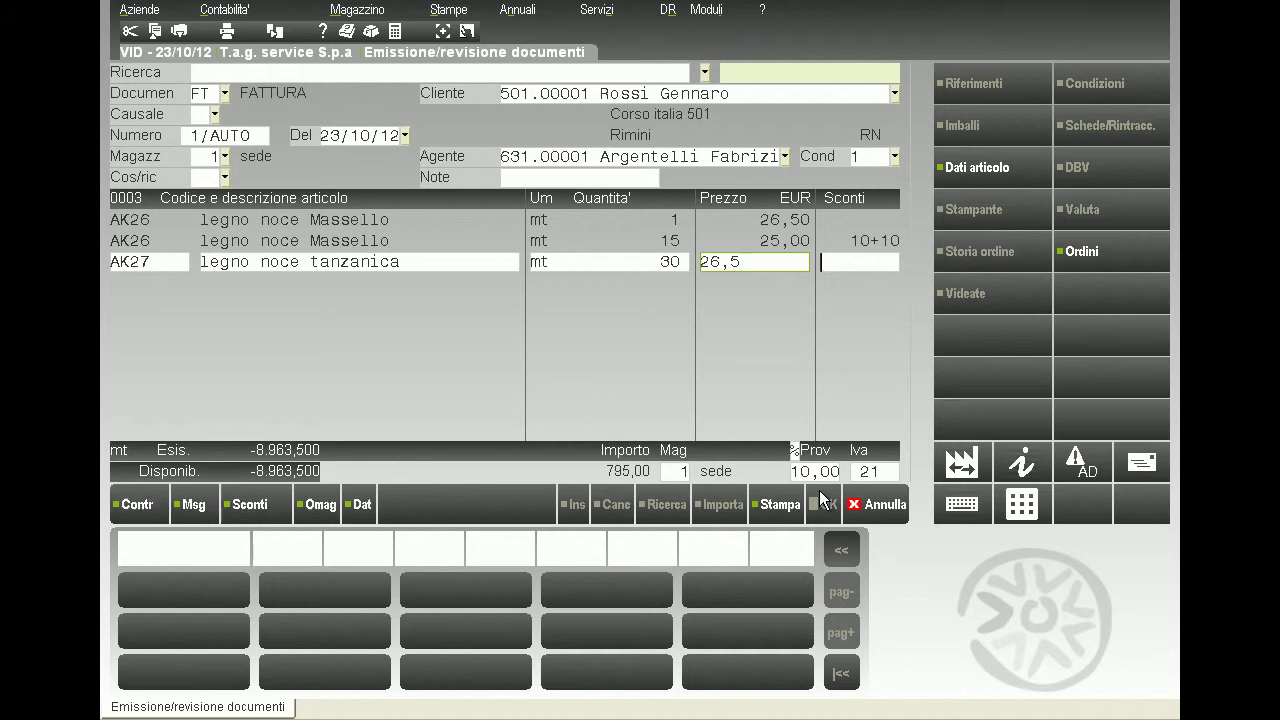
- Lower the quantity of the AK27 row to 10
key(Up)
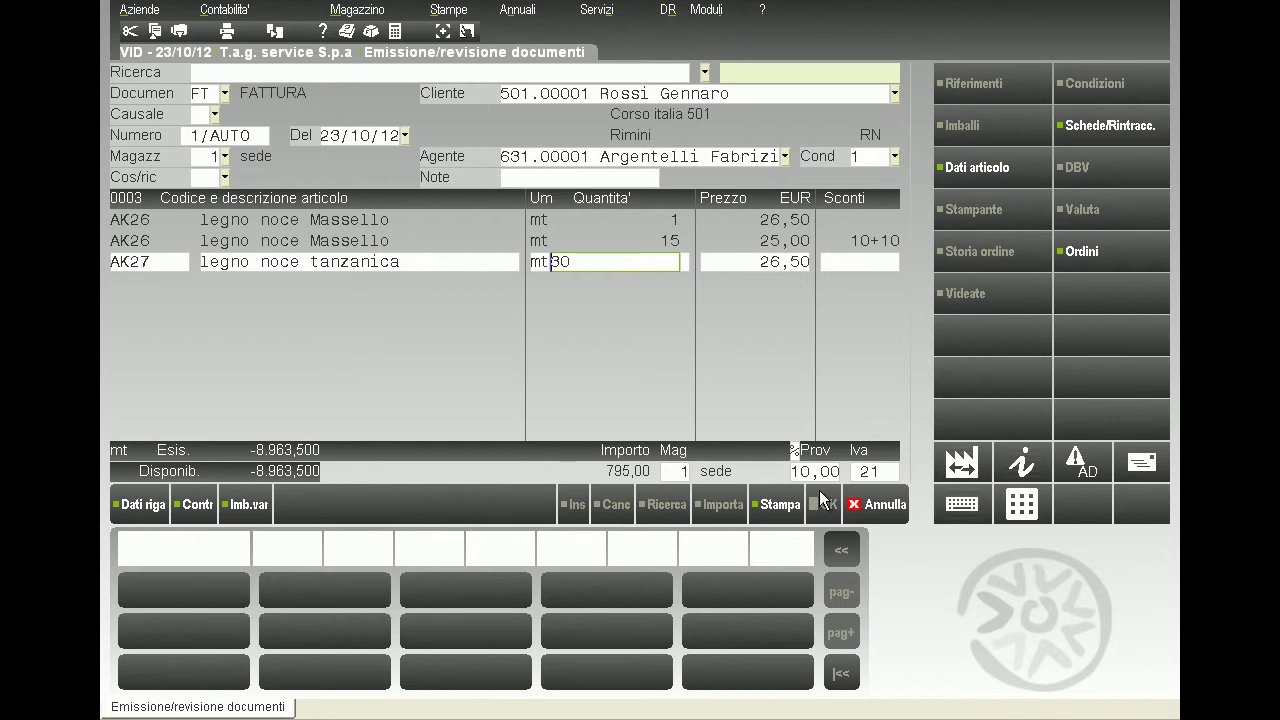
key(Delete)
key(Delete)
text(10)
key(Return)
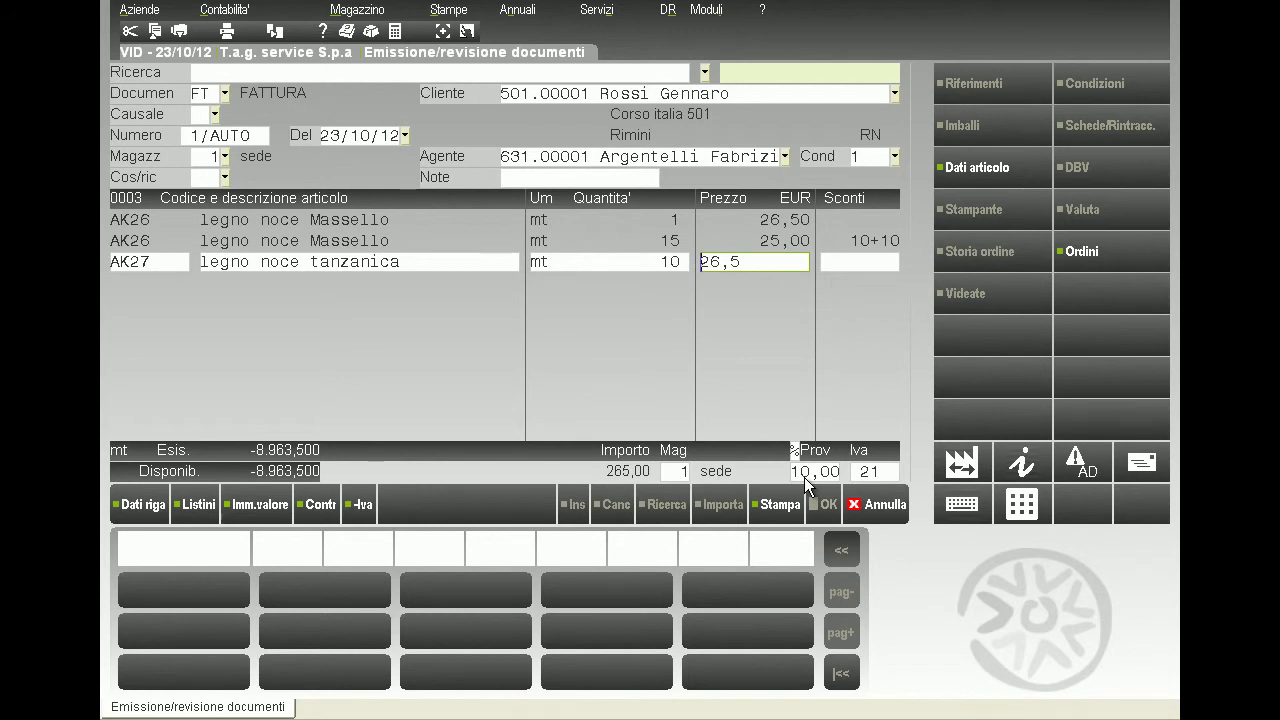
- Set the AK27 row's quantity to 30 and confirm the row
key(shift+Tab)
key(Delete)
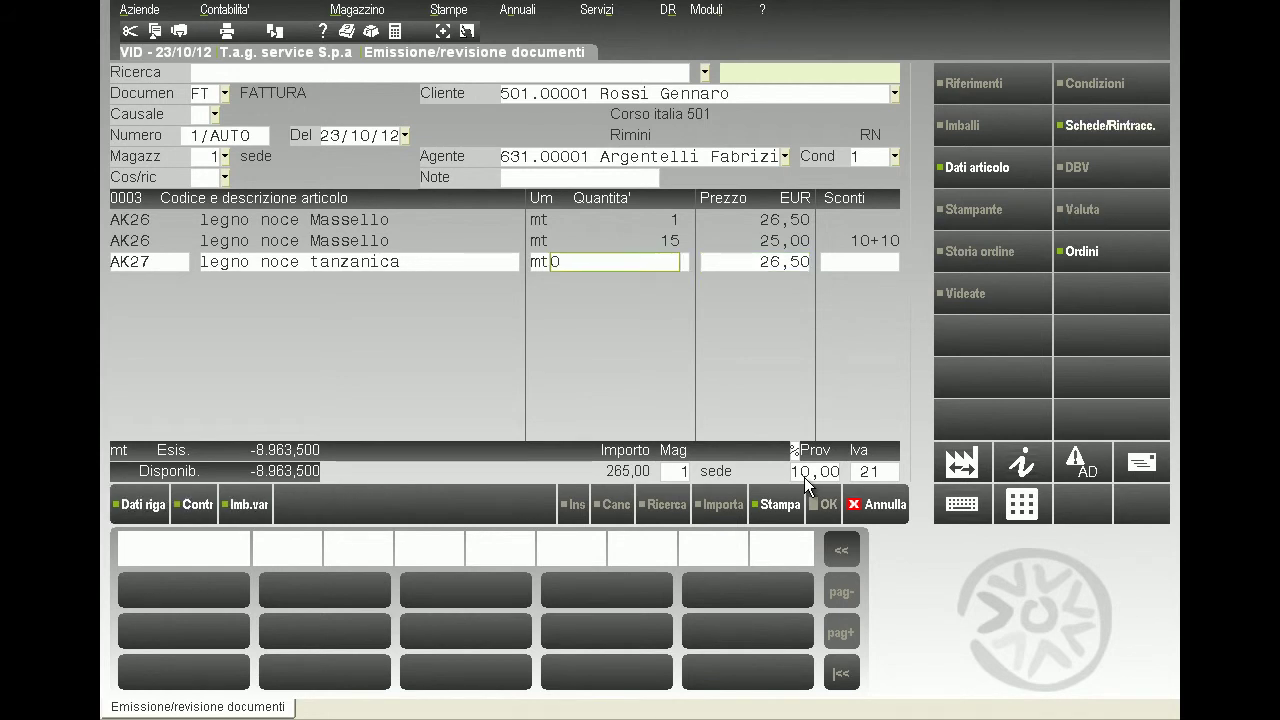
text(3)
key(Return)
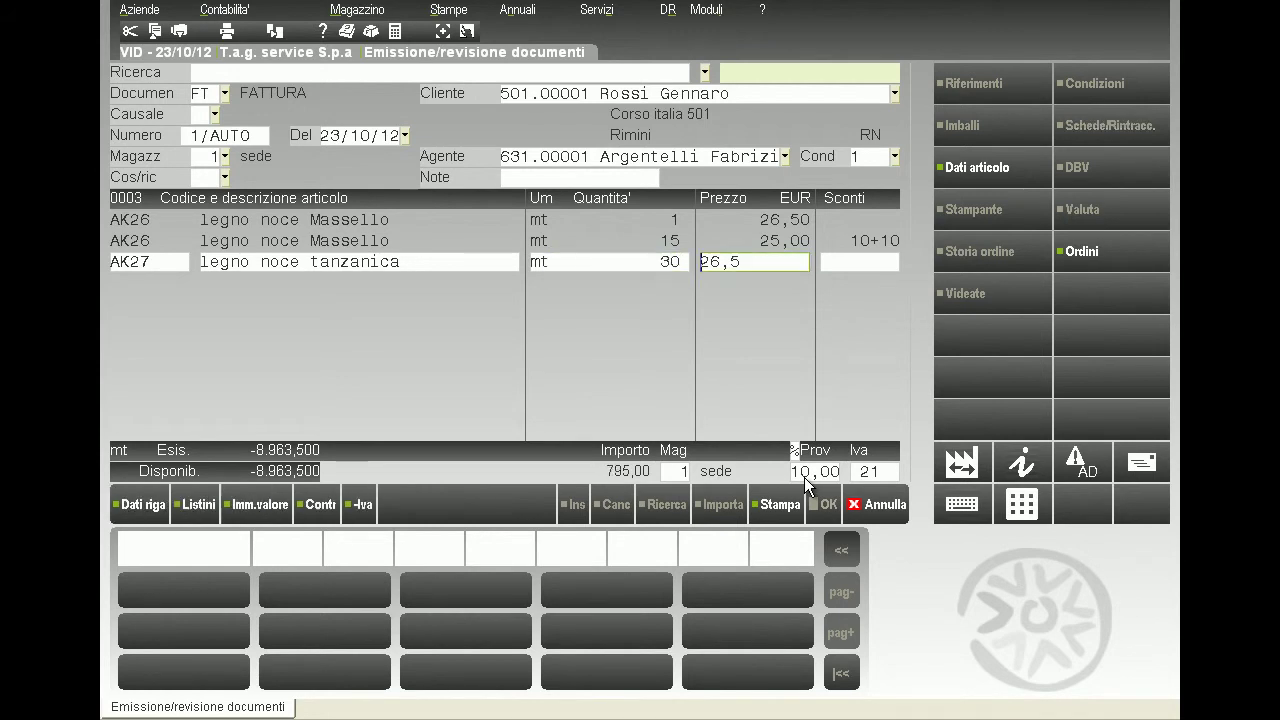
key(shift+Tab)
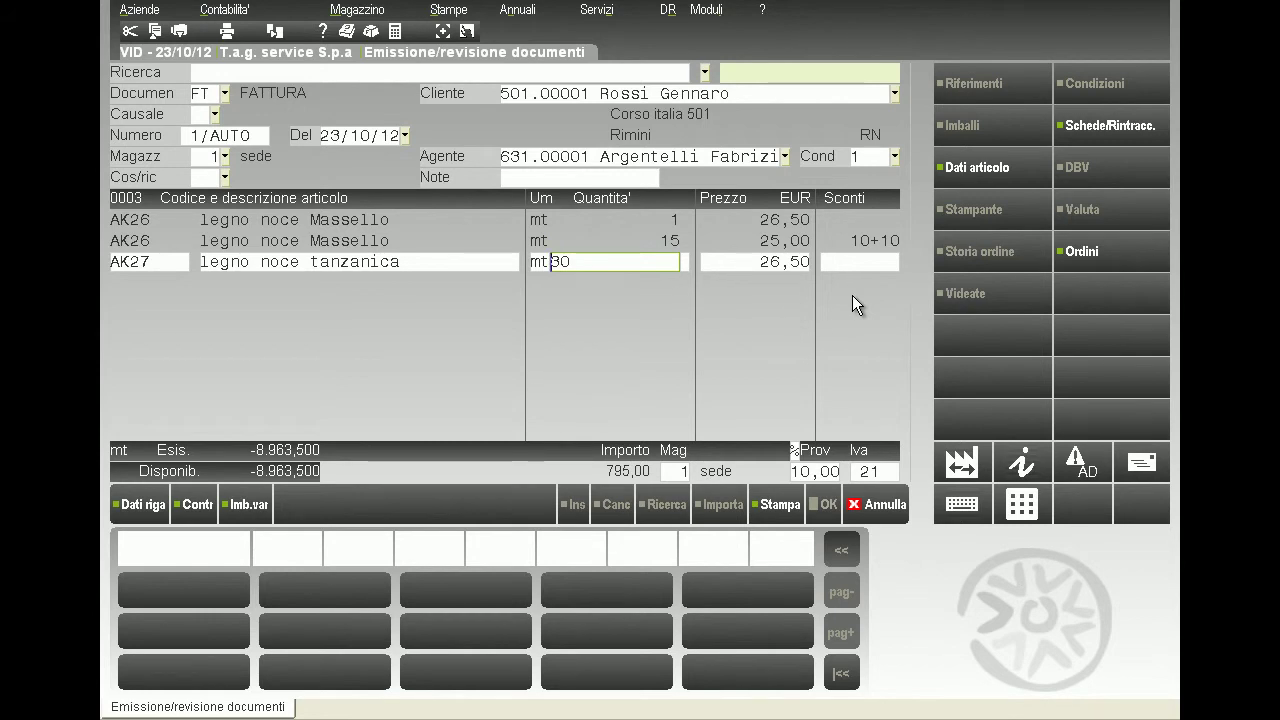
key(Return)
key(Return)
key(Return)
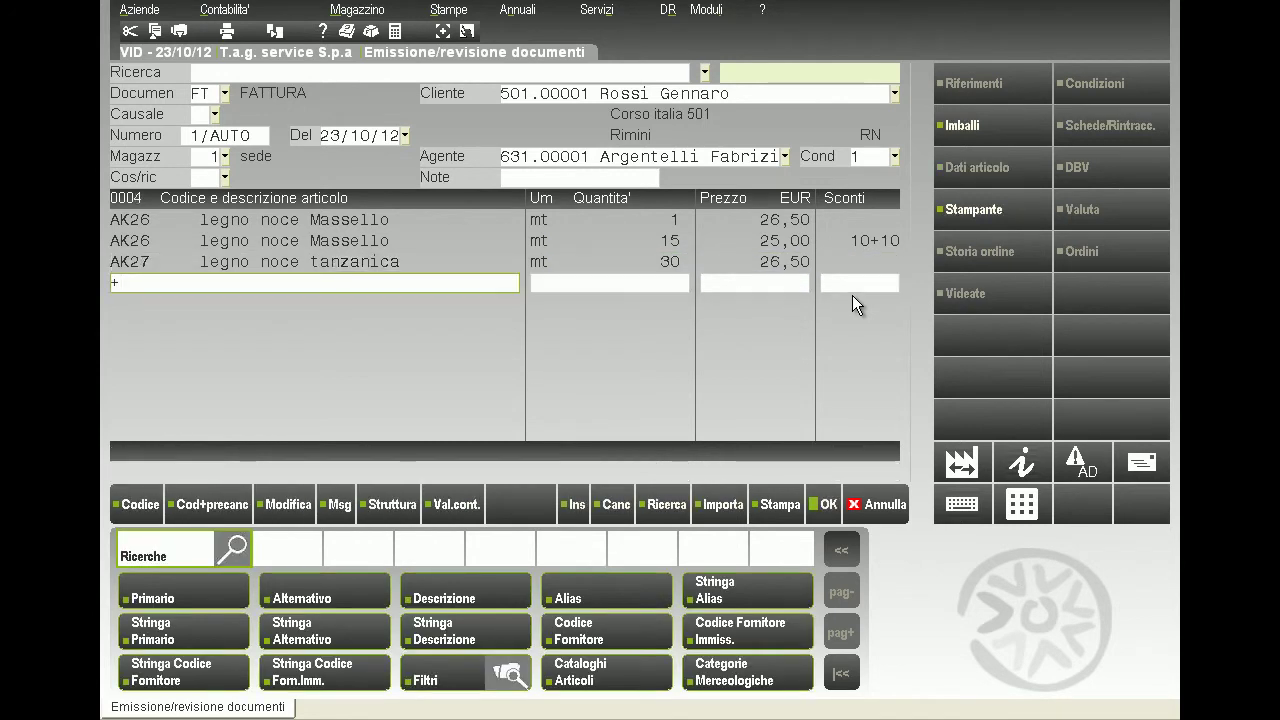
- Add a fourth row for item BOSPROF (Bose 3 vie professionali 150 W.) with quantity 1
key(F2)
key(Down)
key(Down)
key(Down)
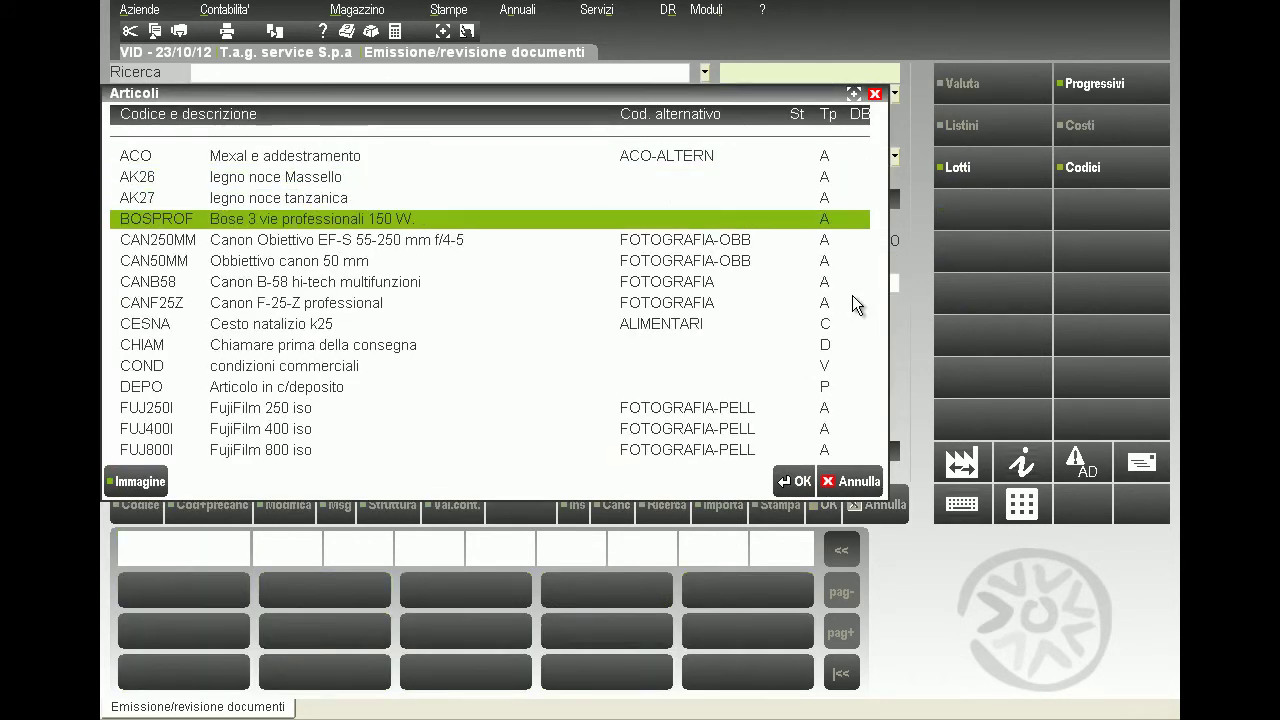
key(Return)
key(Return)
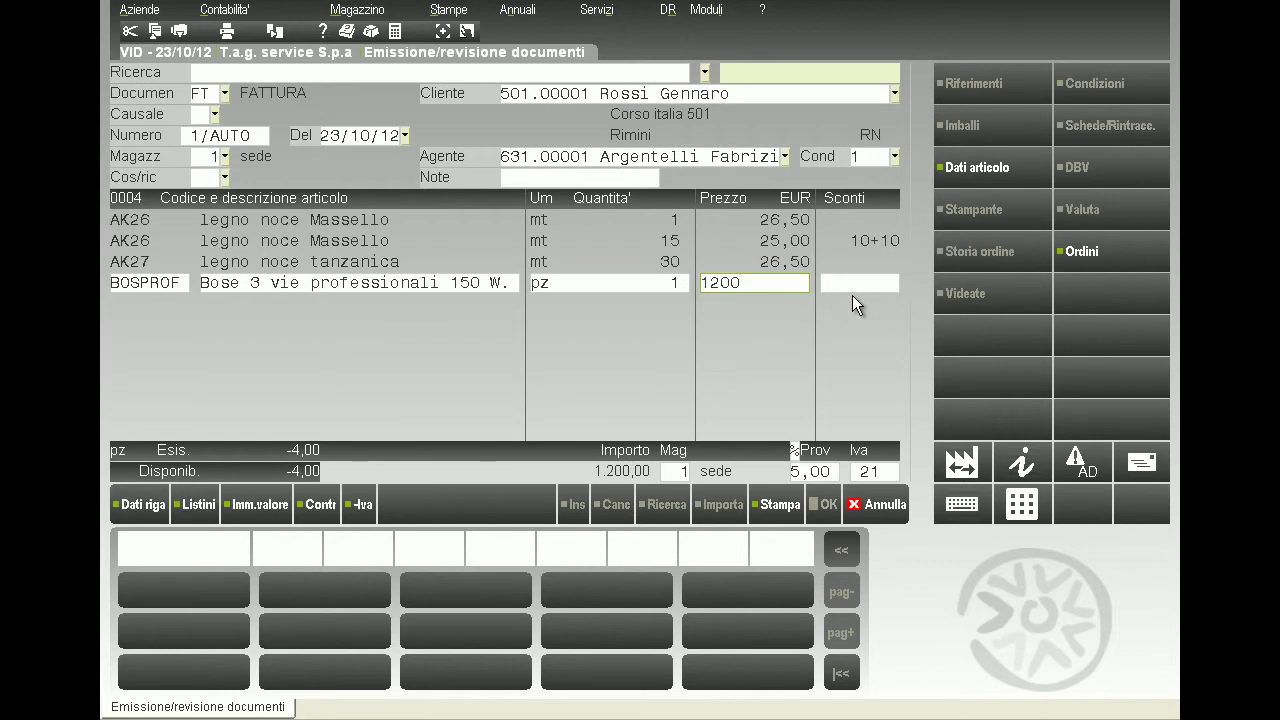
- Change the unit price of the BOSPROF row to 1300
key(Return)
key(shift+Tab)
key(Right)
key(Delete)
text(3)
key(Return)
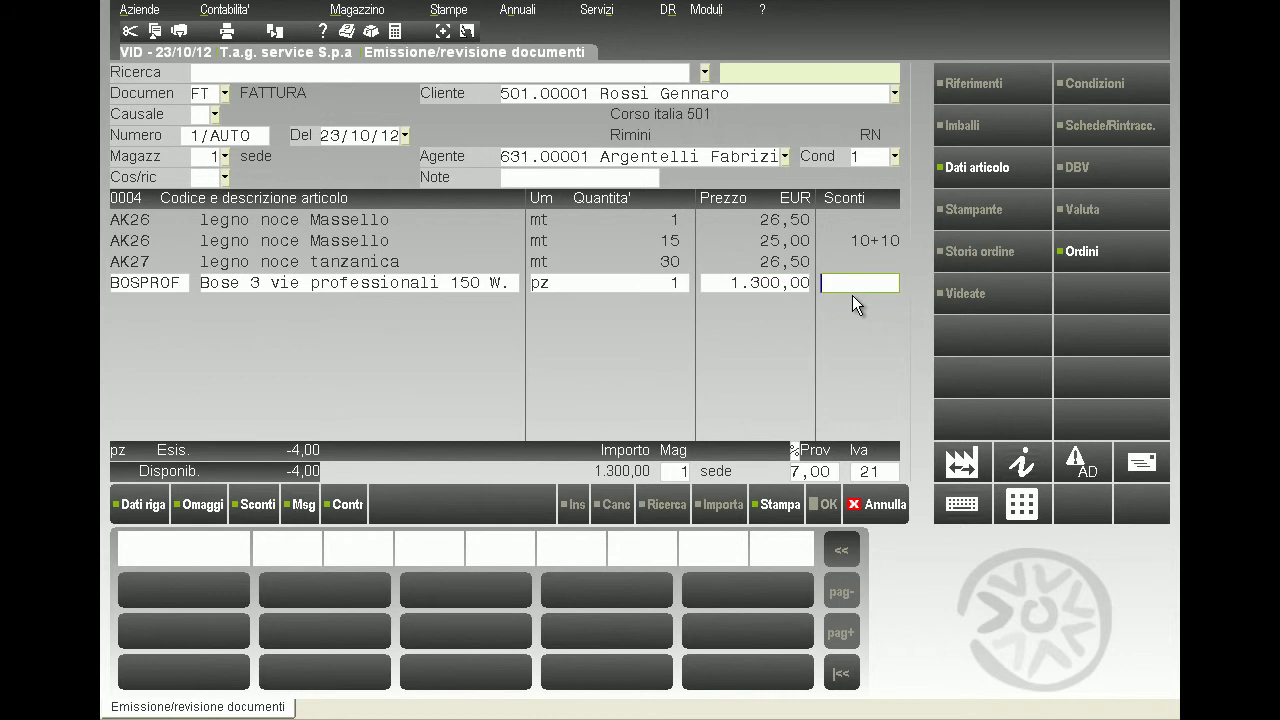
- Set the BOSPROF row's unit price to 1400
key(shift+Tab)
key(Right)
key(Delete)
text(4)
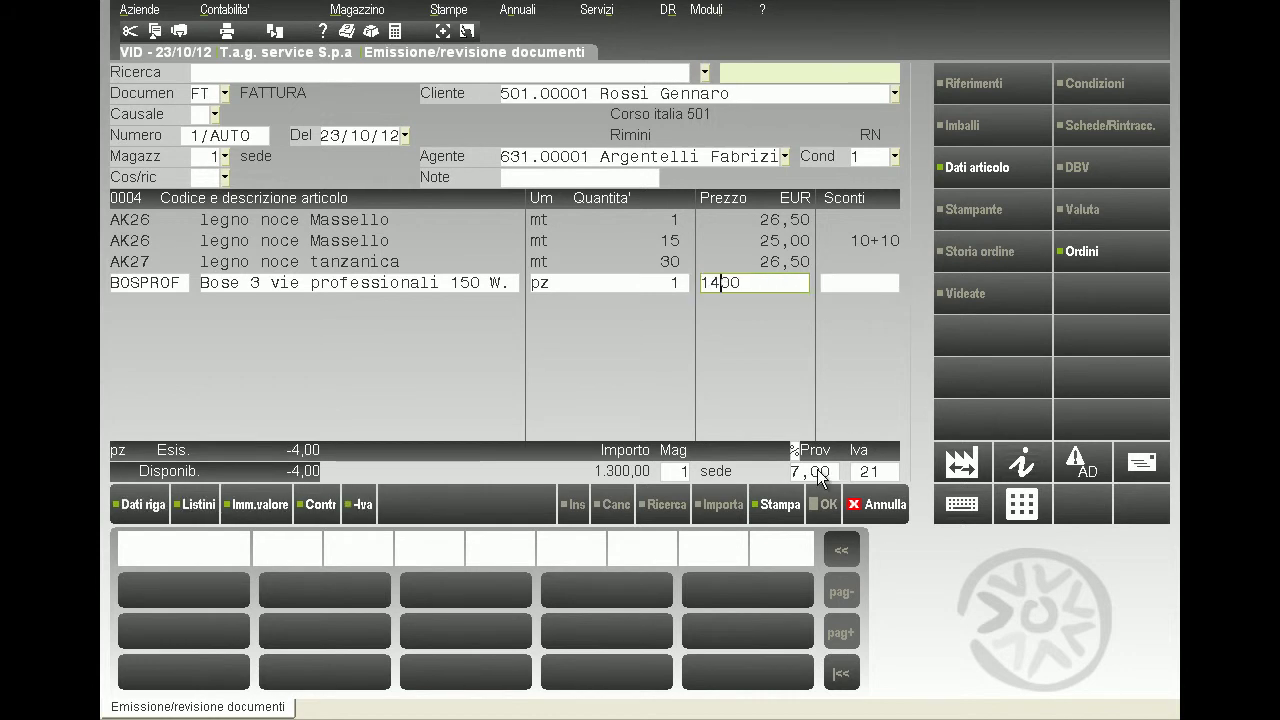
key(Return)
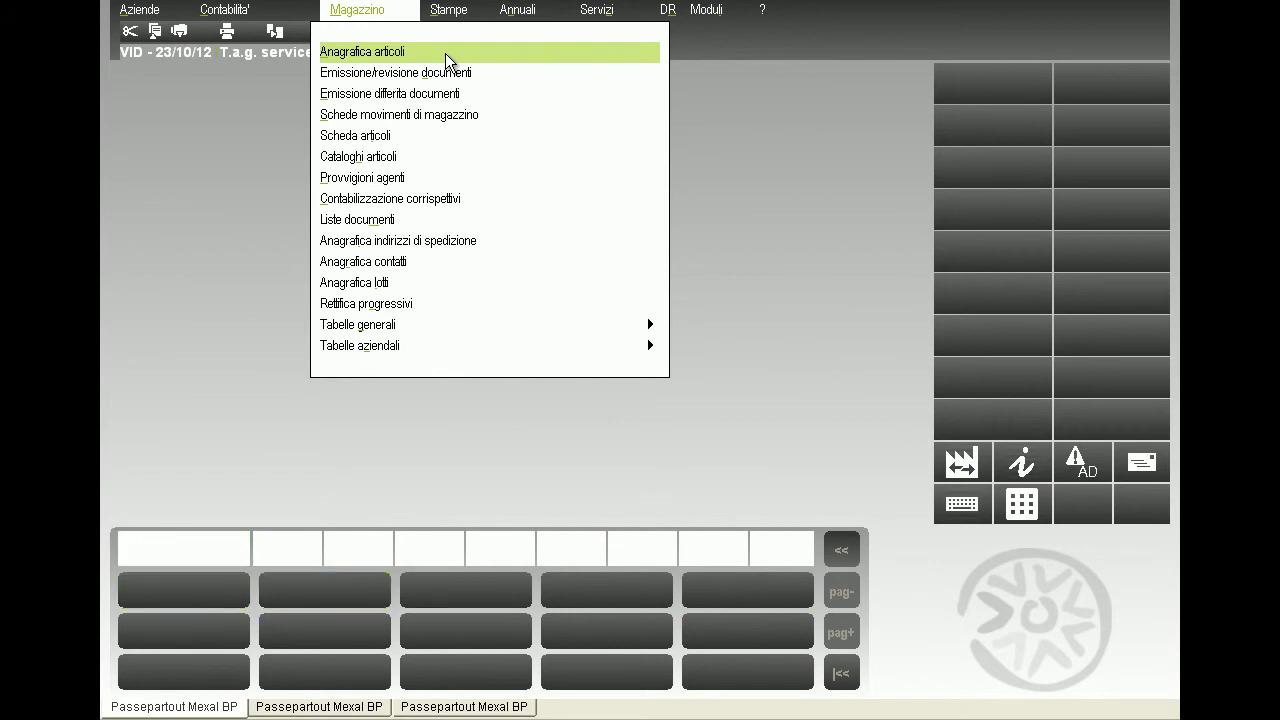
- Open the item master record (Anagrafica articoli) of AK26, legno noce Massello
click(445, 53)
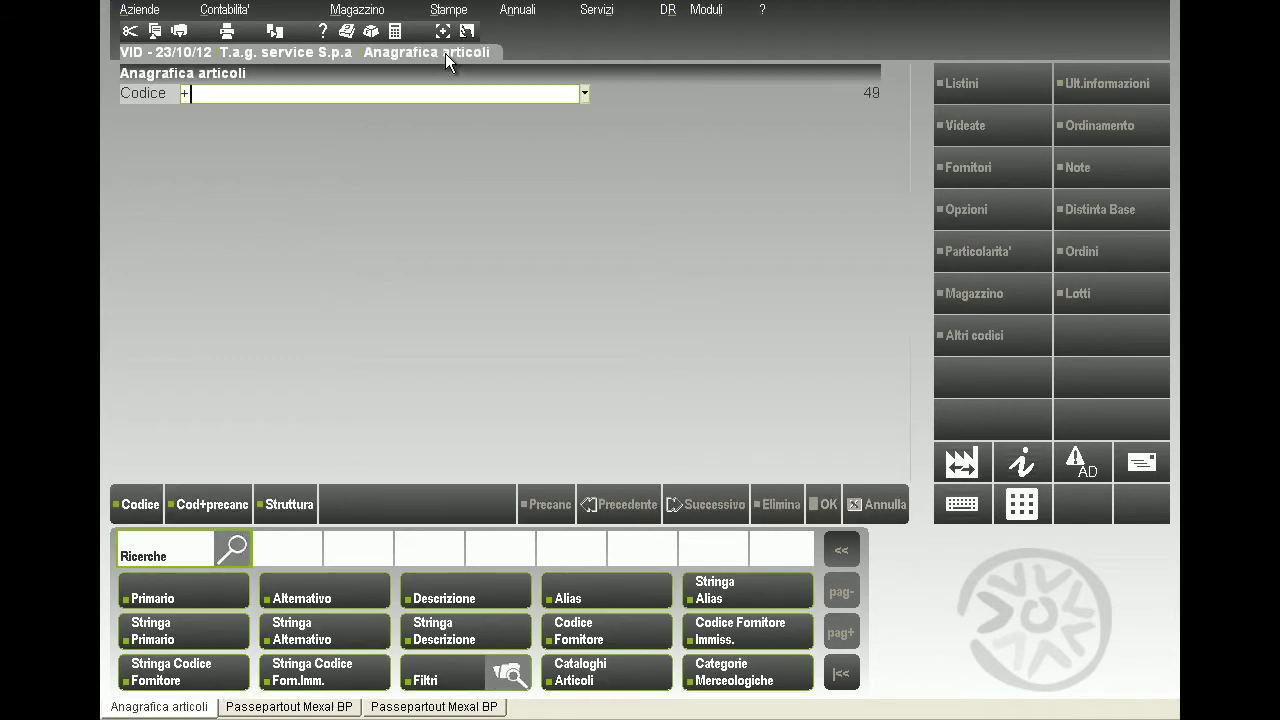
key(F2)
key(Down)
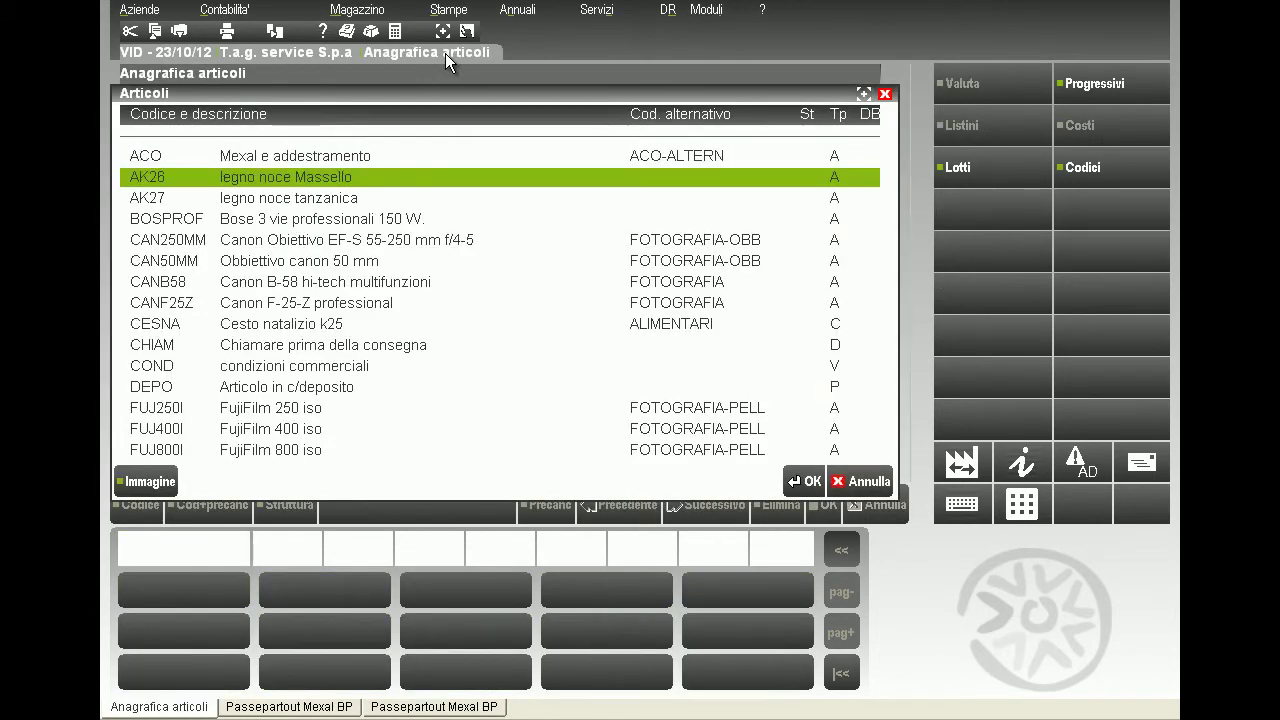
key(Return)
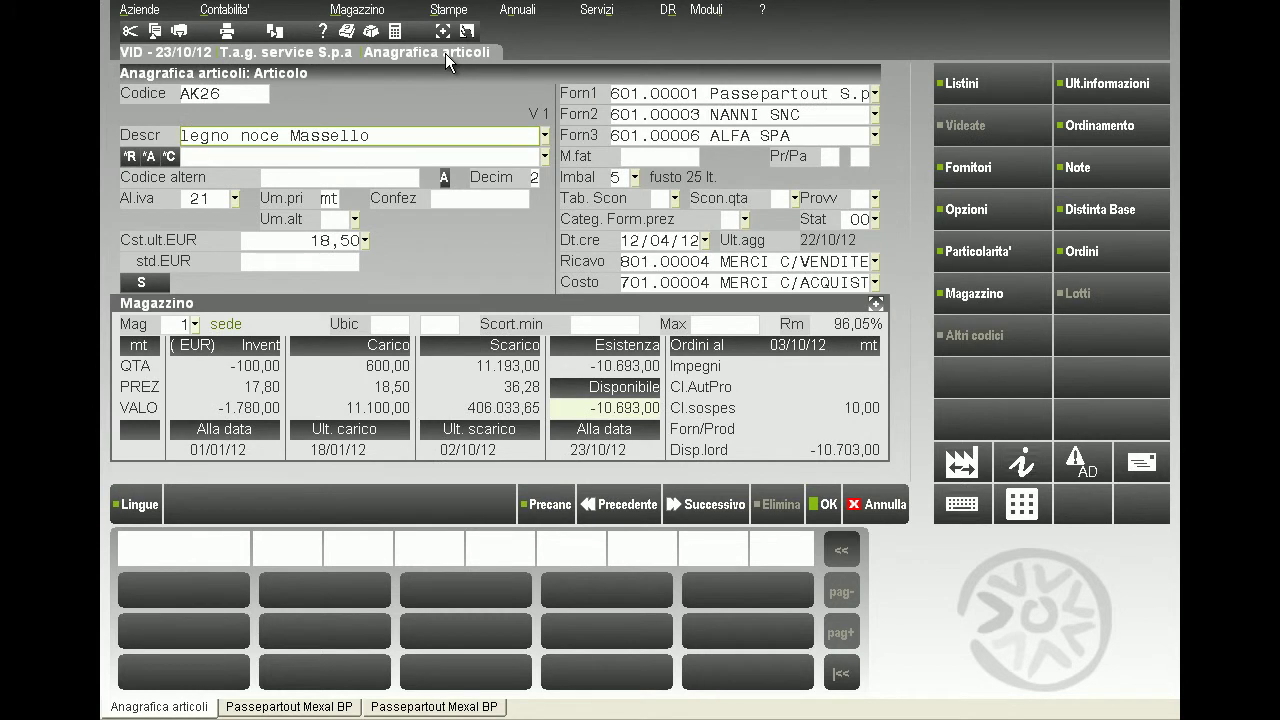
- Open the special conditions (Particolarita') of item AK26 and of the first customer in the Rubrica clienti/fornitori
click(985, 262)
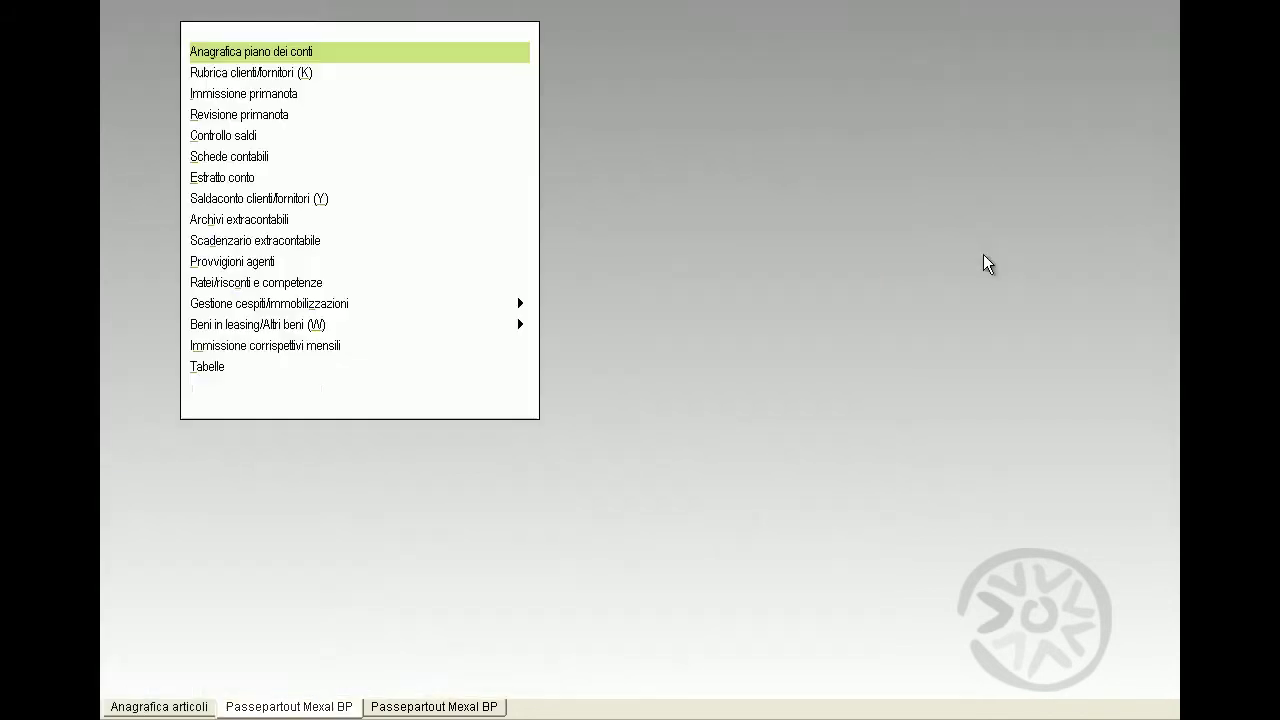
key(Down)
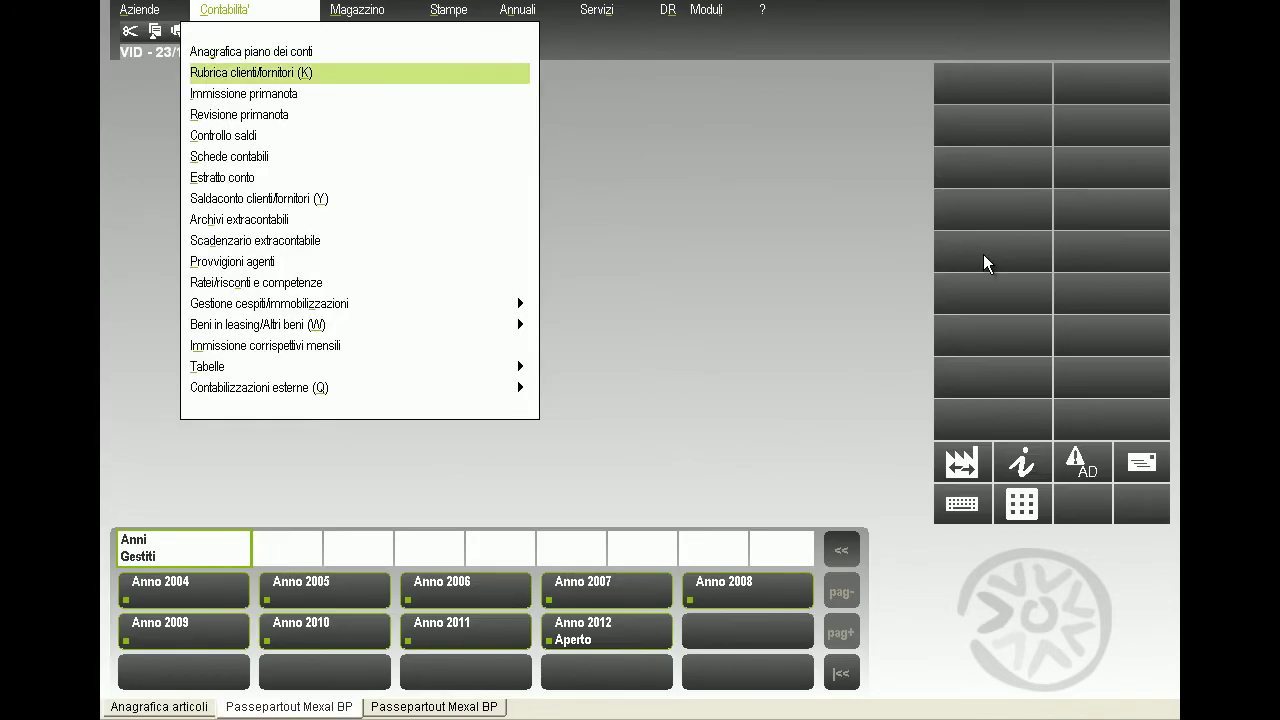
key(Return)
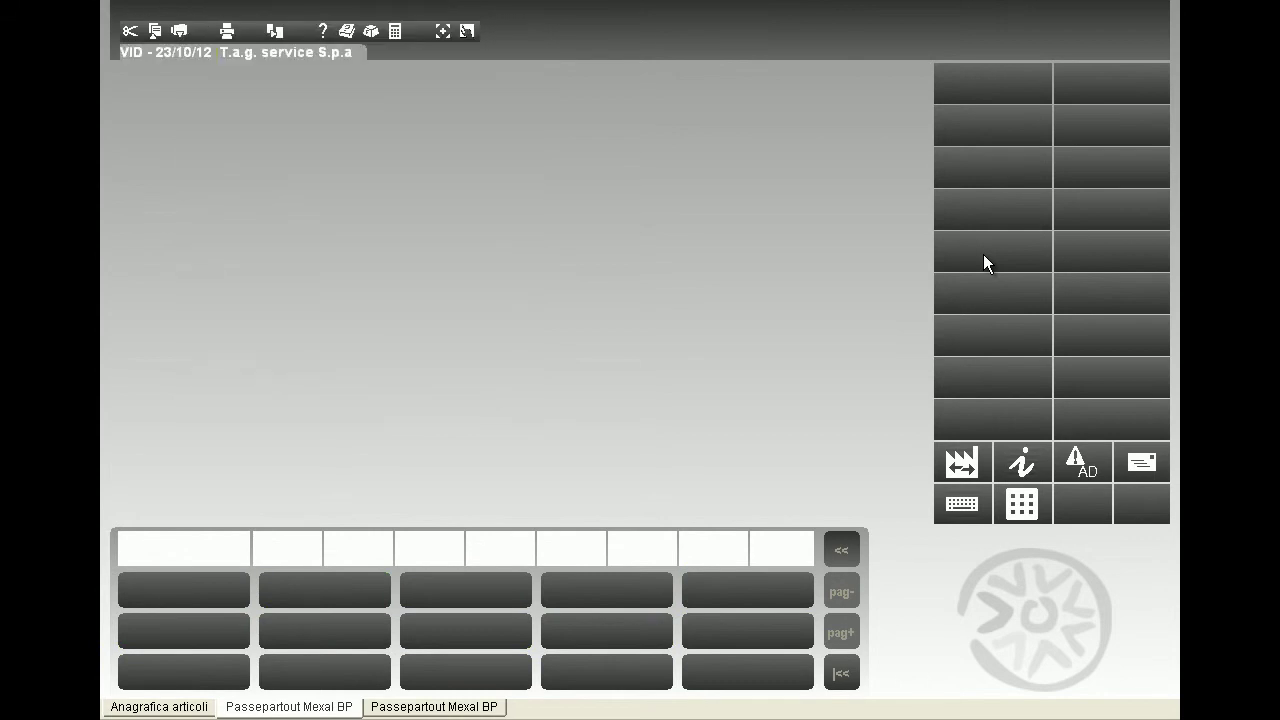
key(Return)
key(Return)
key(Return)
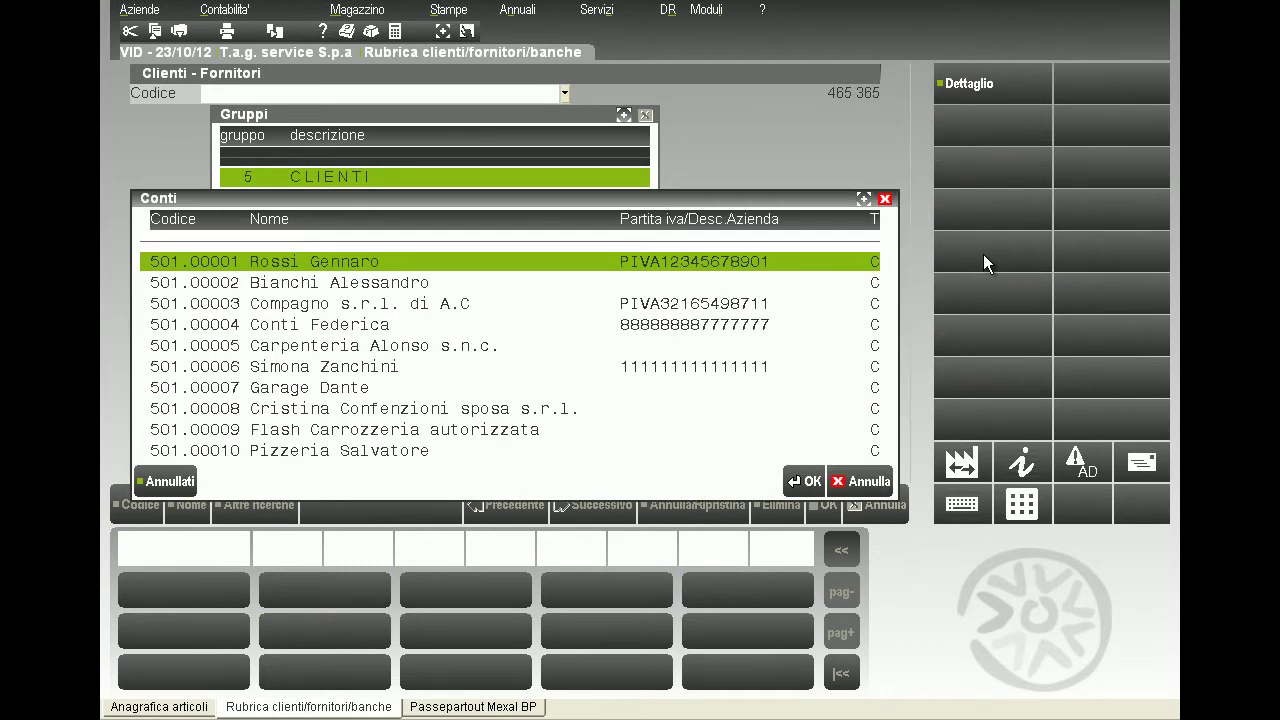
key(Return)
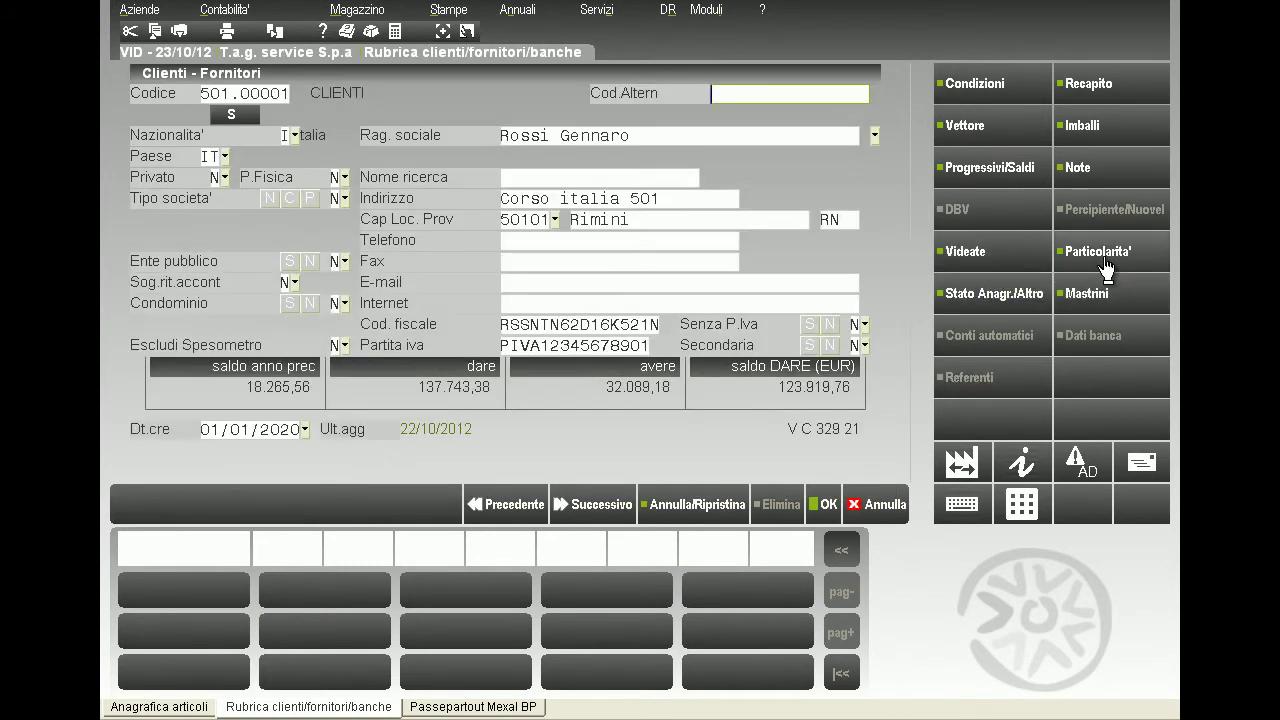
click(1102, 262)
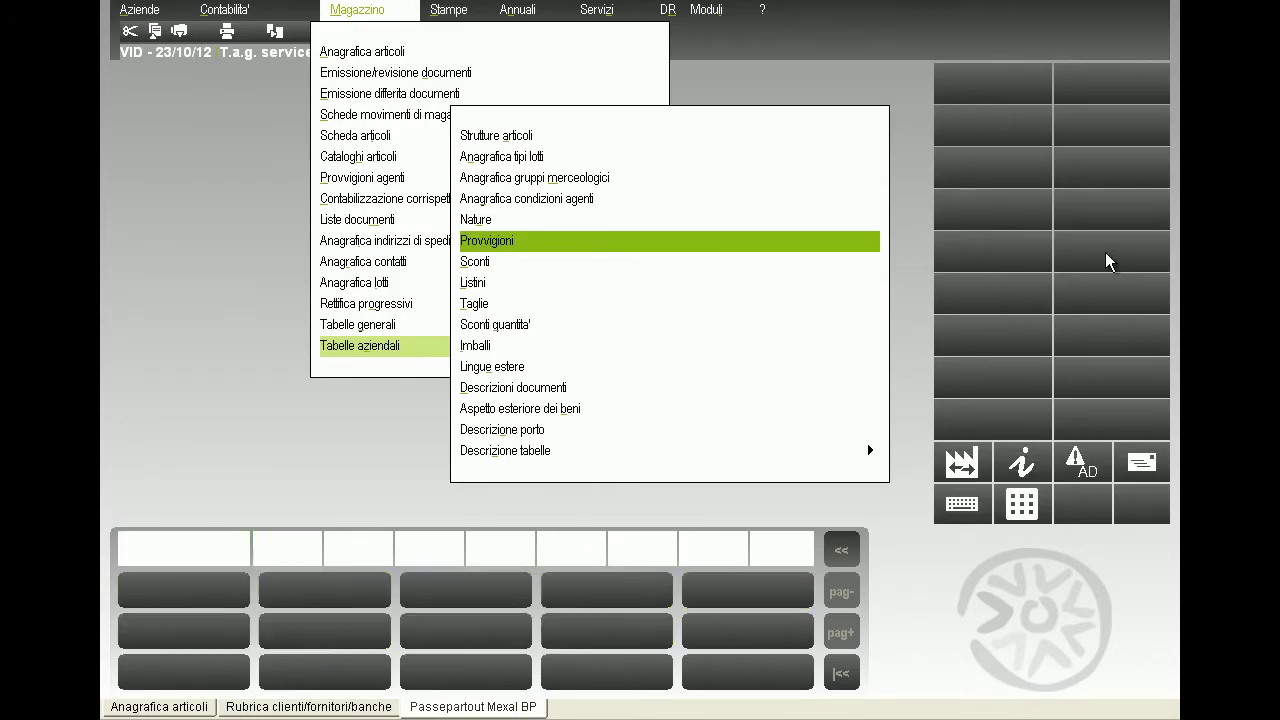
- Open the company Provvigioni table and examine its customer and item category choices alongside the open special conditions windows
key(Return)
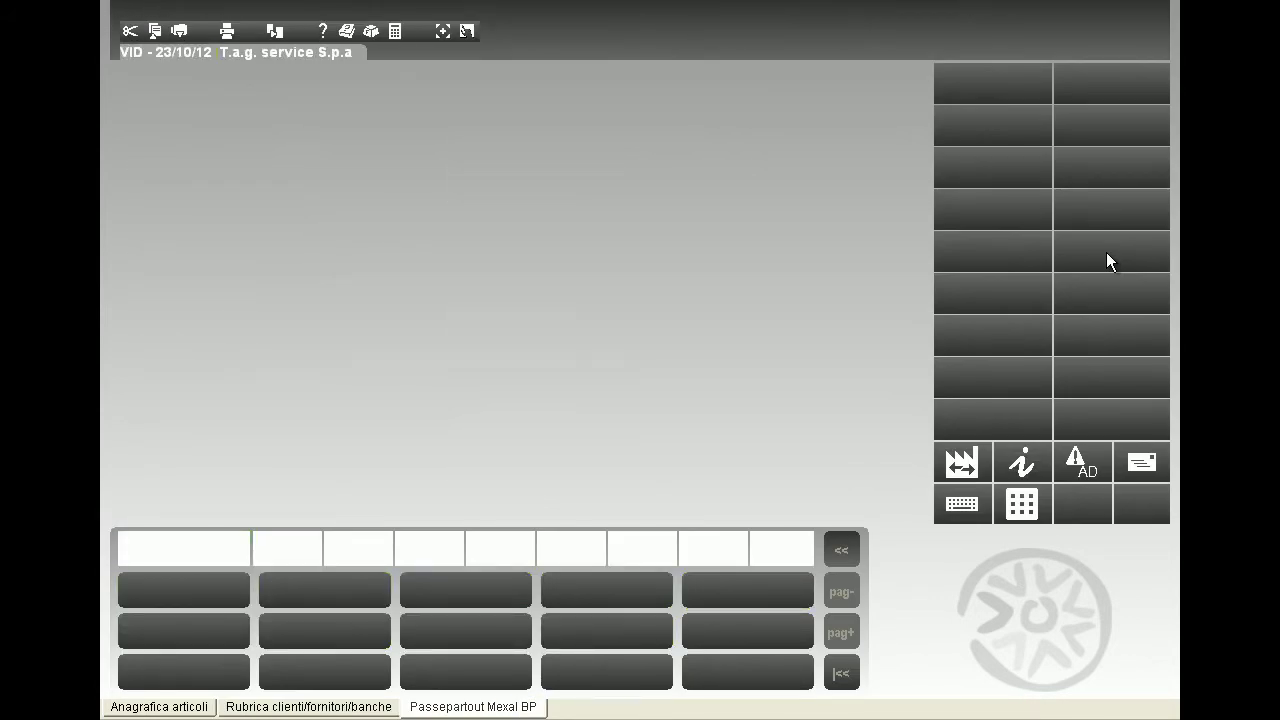
click(990, 92)
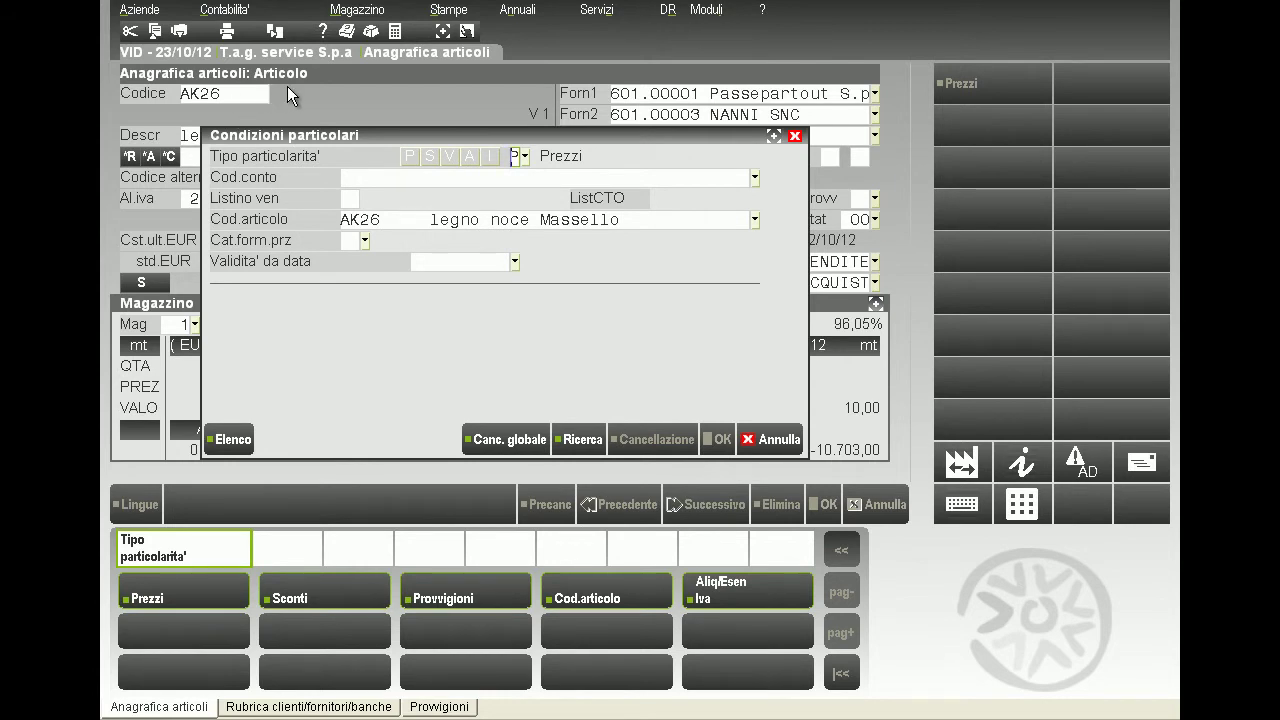
key(ctrl+Tab)
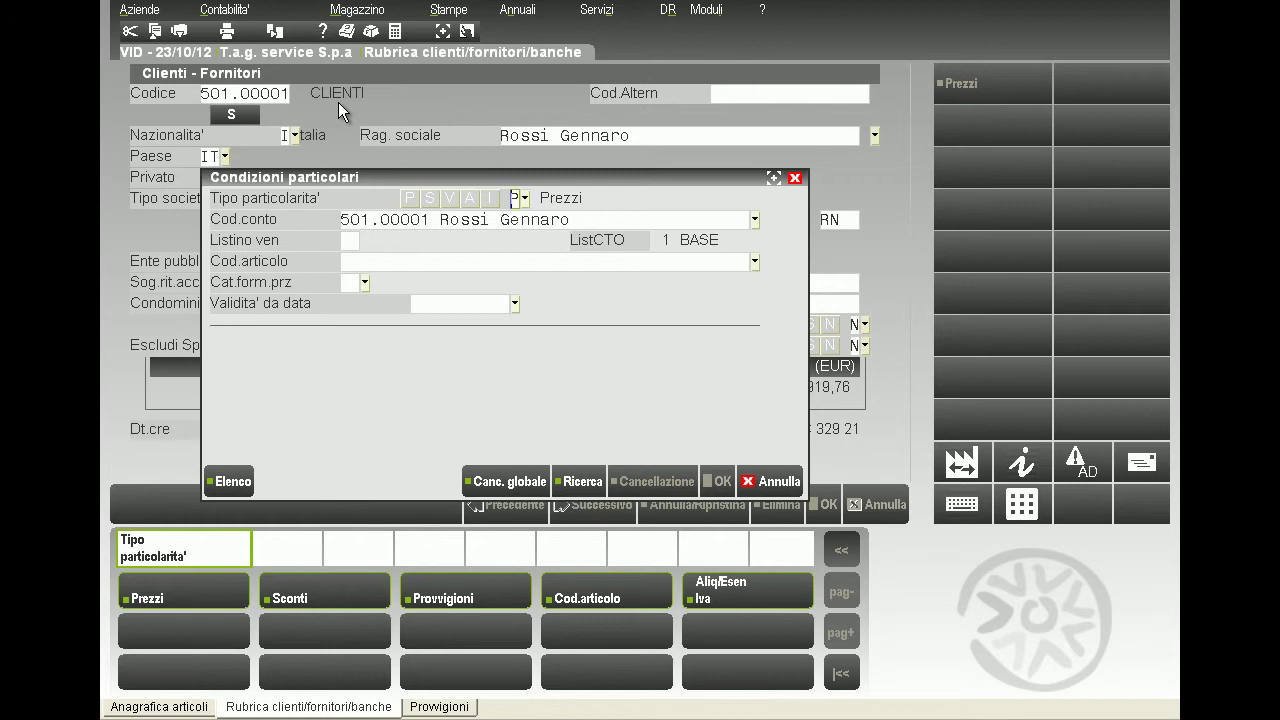
key(ctrl+Tab)
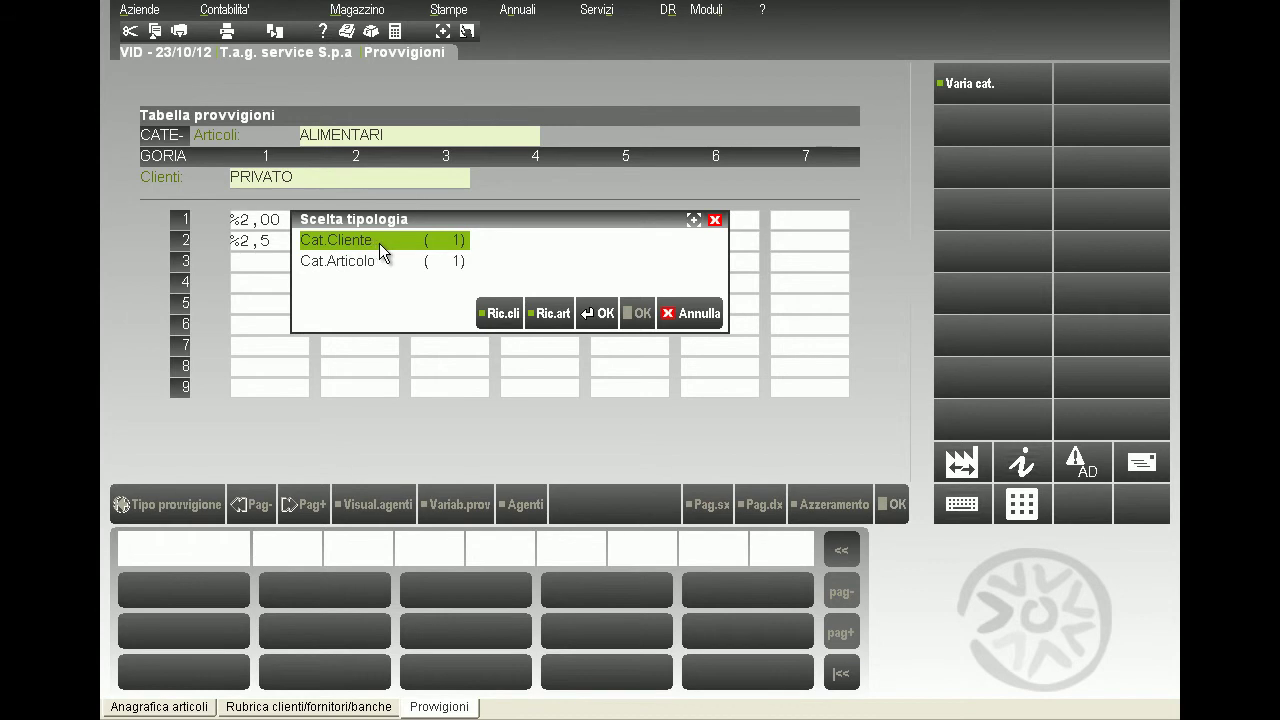
key(Down)
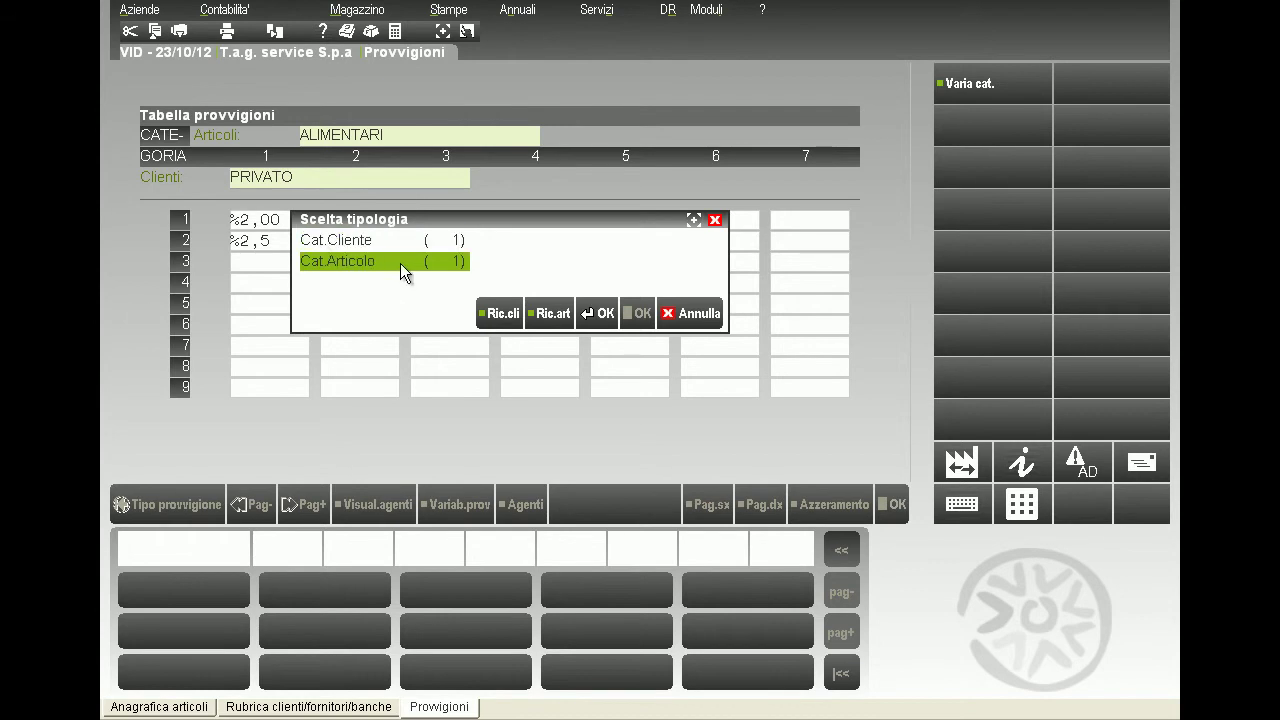
click(608, 322)
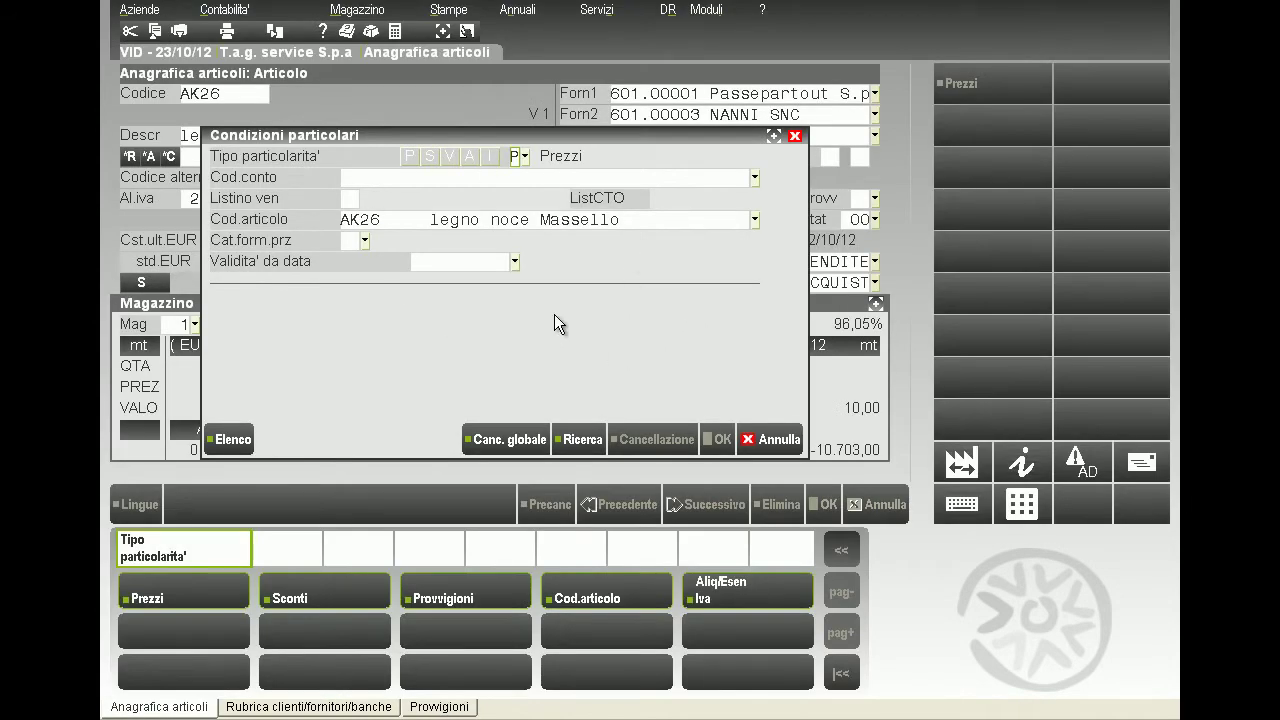
- Set the type of AK26's special condition to Provvigioni
click(525, 157)
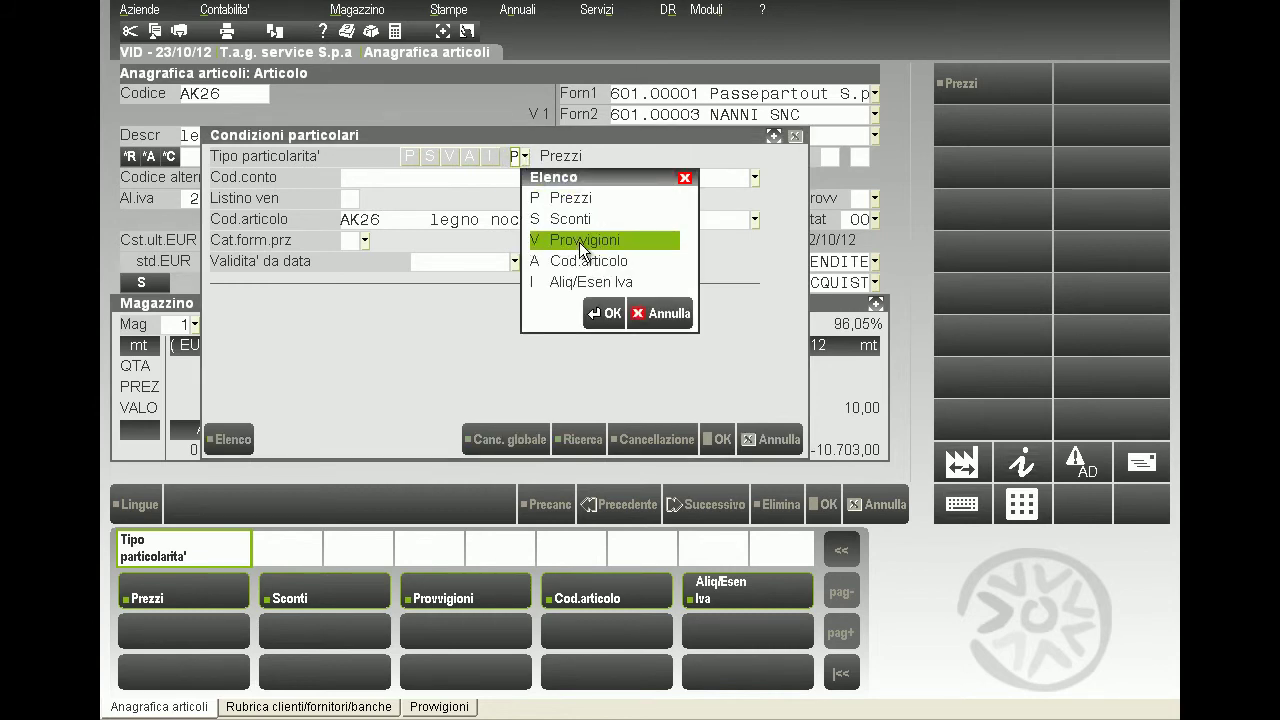
click(612, 314)
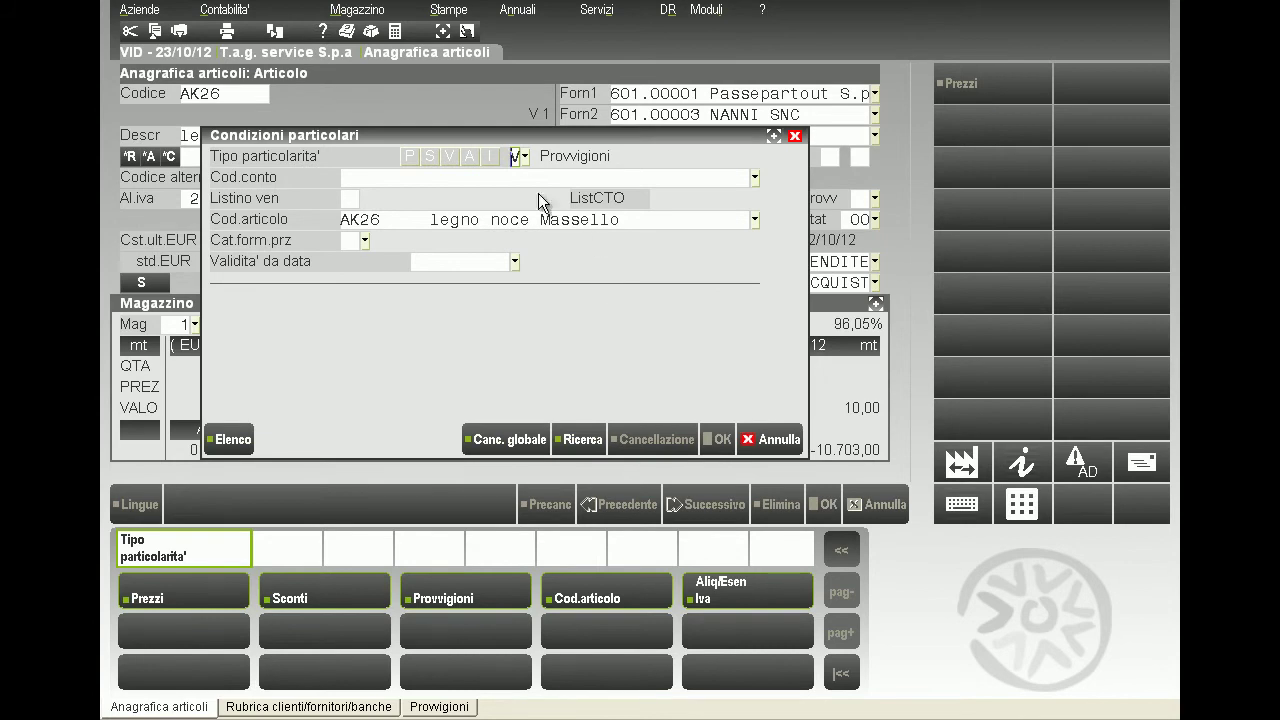
- Enter the customer's account code in AK26's commission condition and clear it again
click(517, 178)
text(501.1)
key(Return)
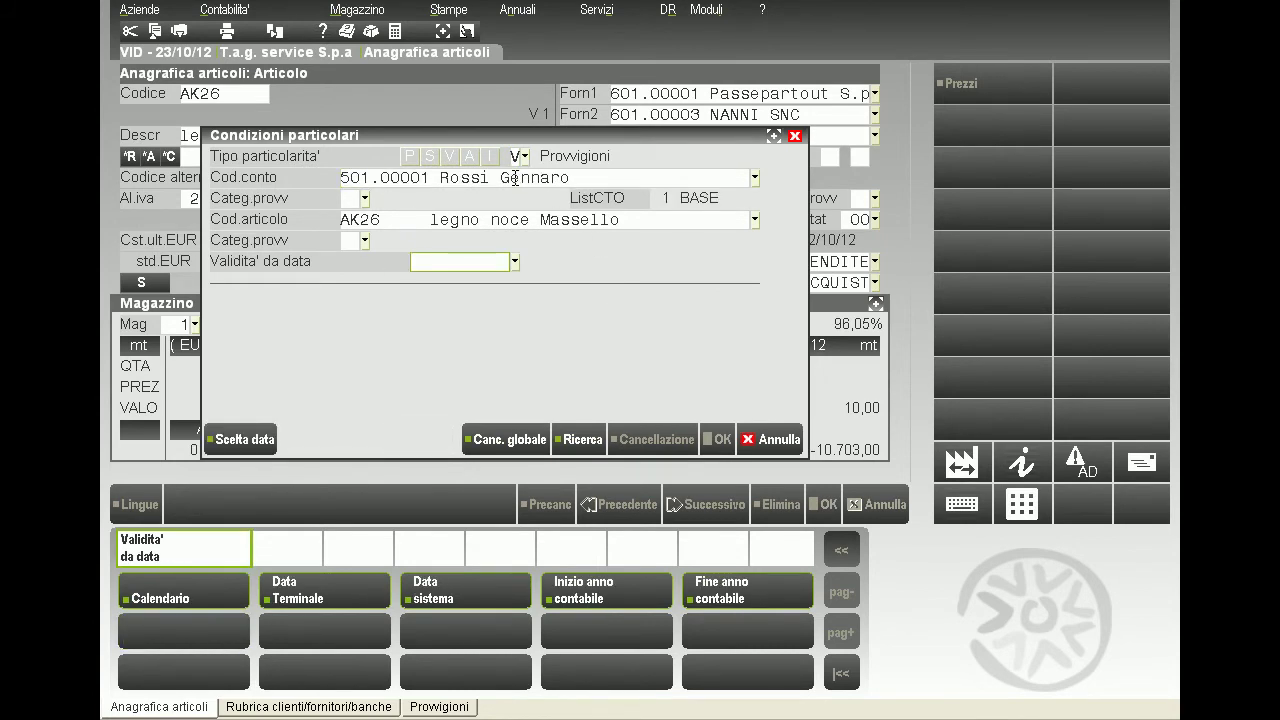
click(514, 178)
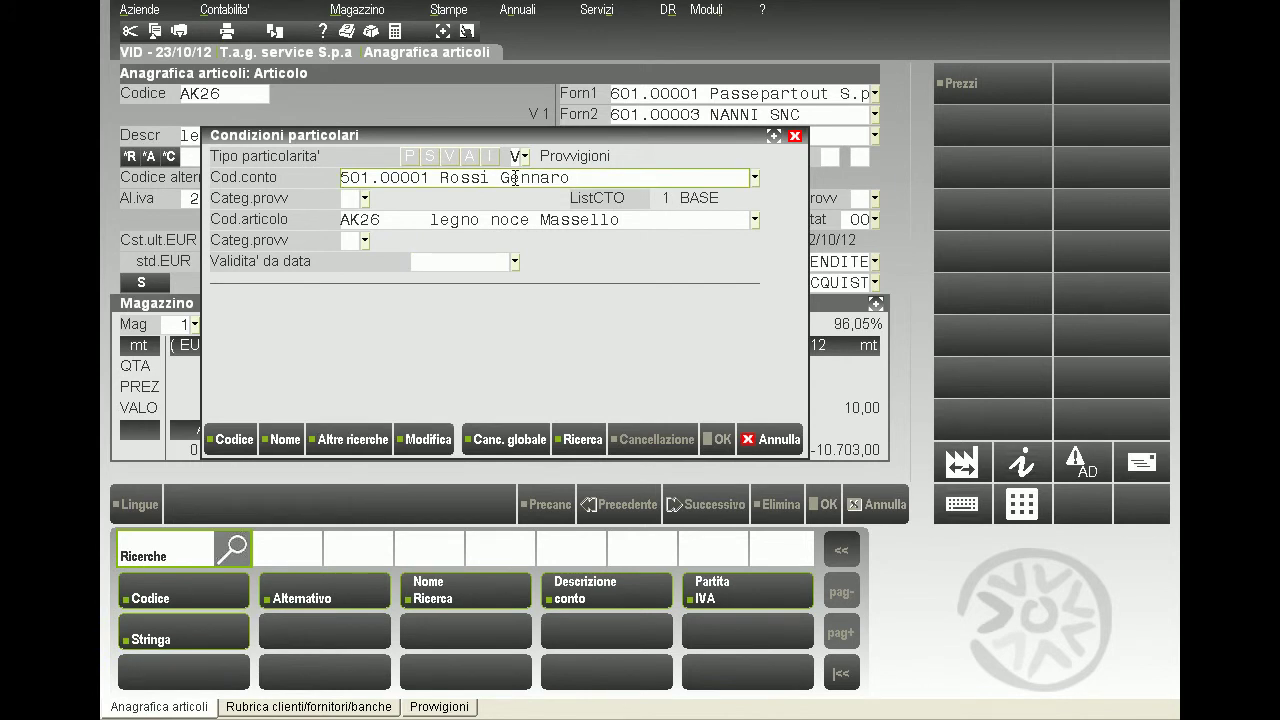
key(Delete)
key(Return)
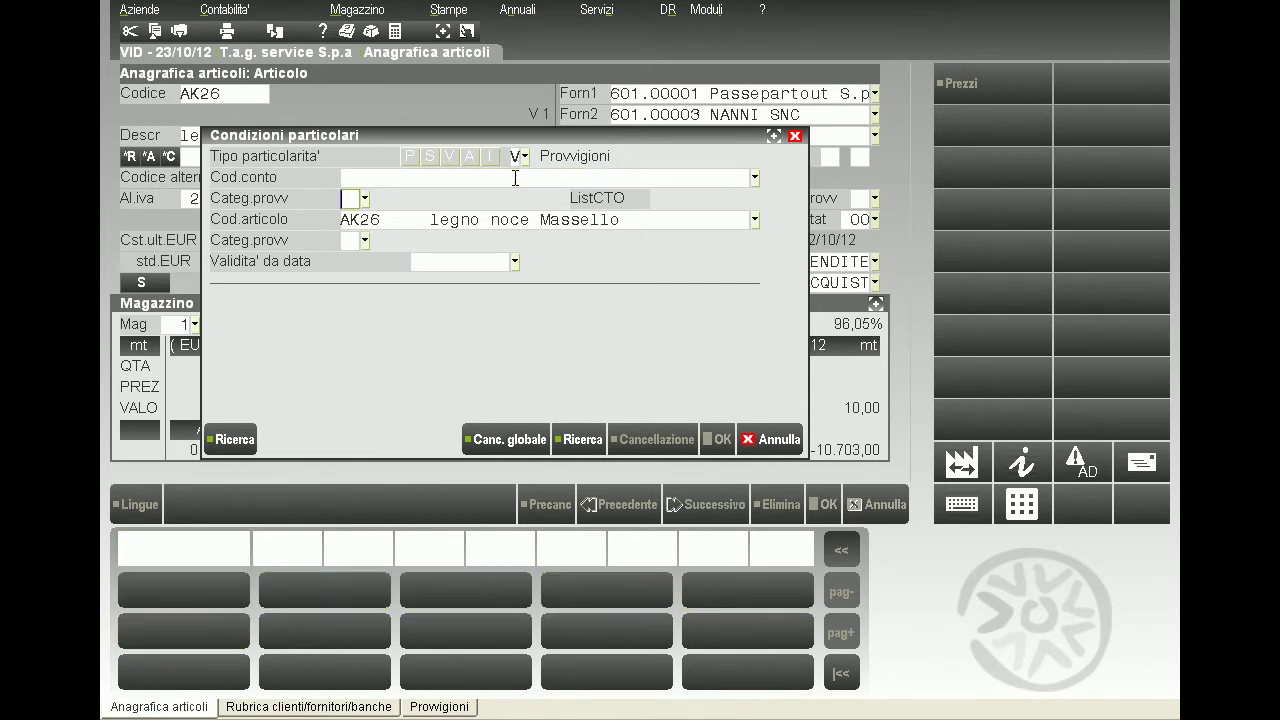
- Choose customer commission category 1 for AK26's commission condition
key(F2)
key(Down)
key(Down)
key(Up)
key(Up)
key(Return)
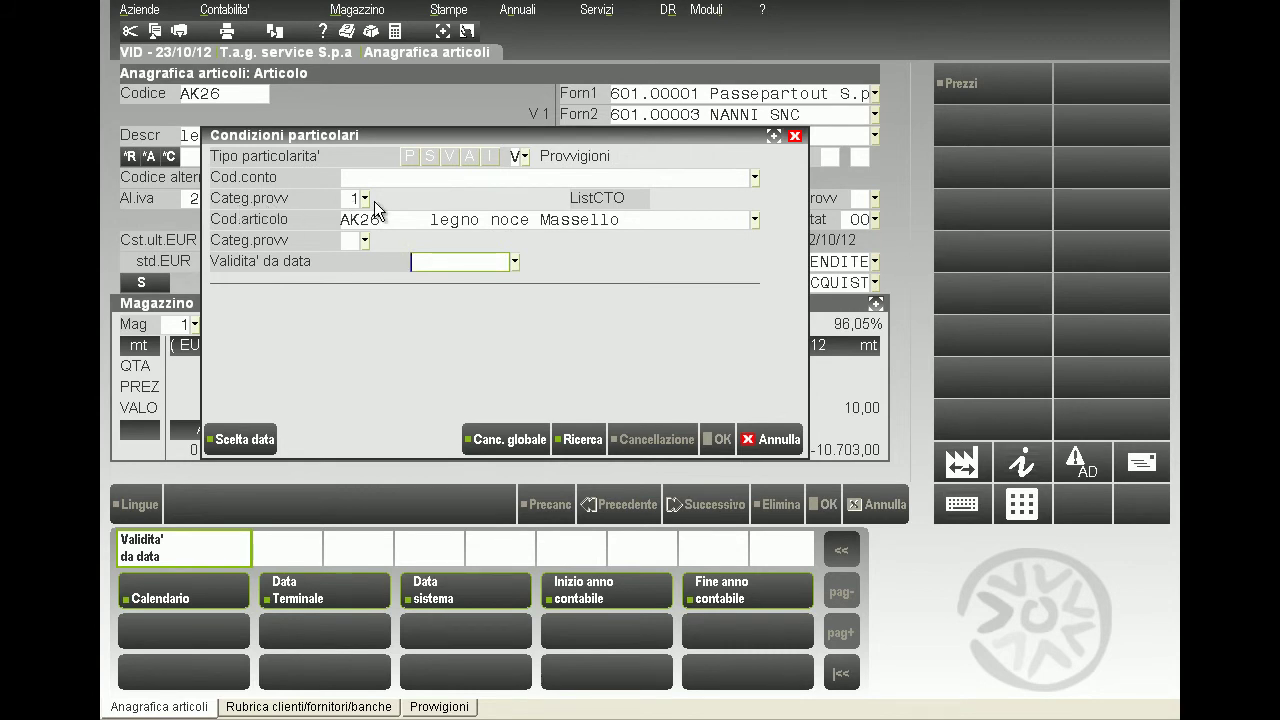
- Set the condition's validity from 01/12/2012 to 30/12/2012
text(011212)
key(Return)
text(3)
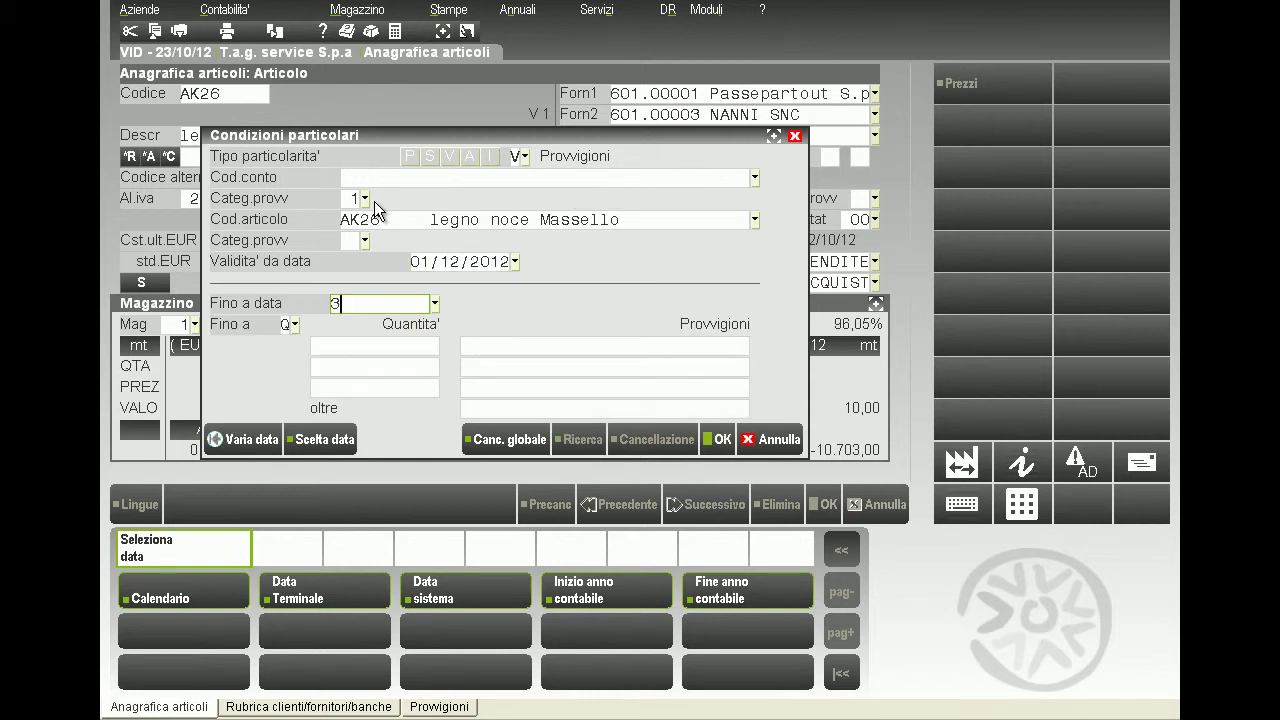
text(01212)
key(Return)
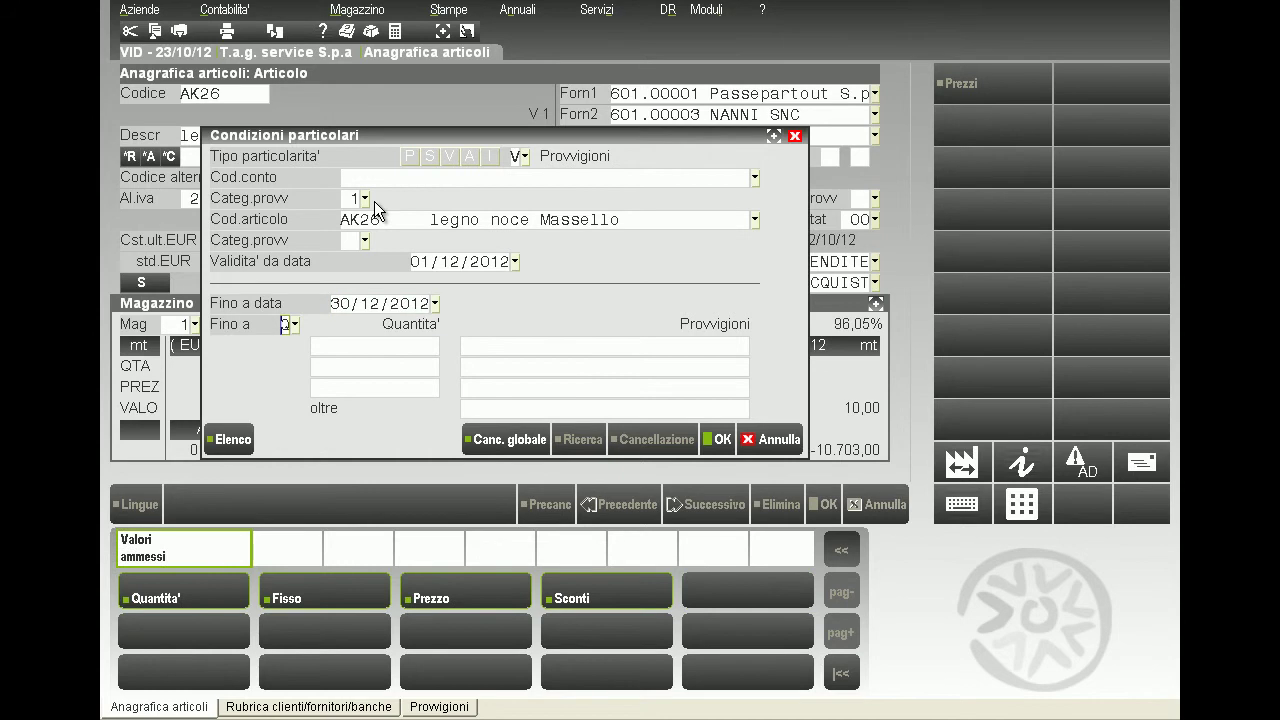
- Review the available Fino a criteria, choose Fisso and set the fixed commission to 25%
click(294, 326)
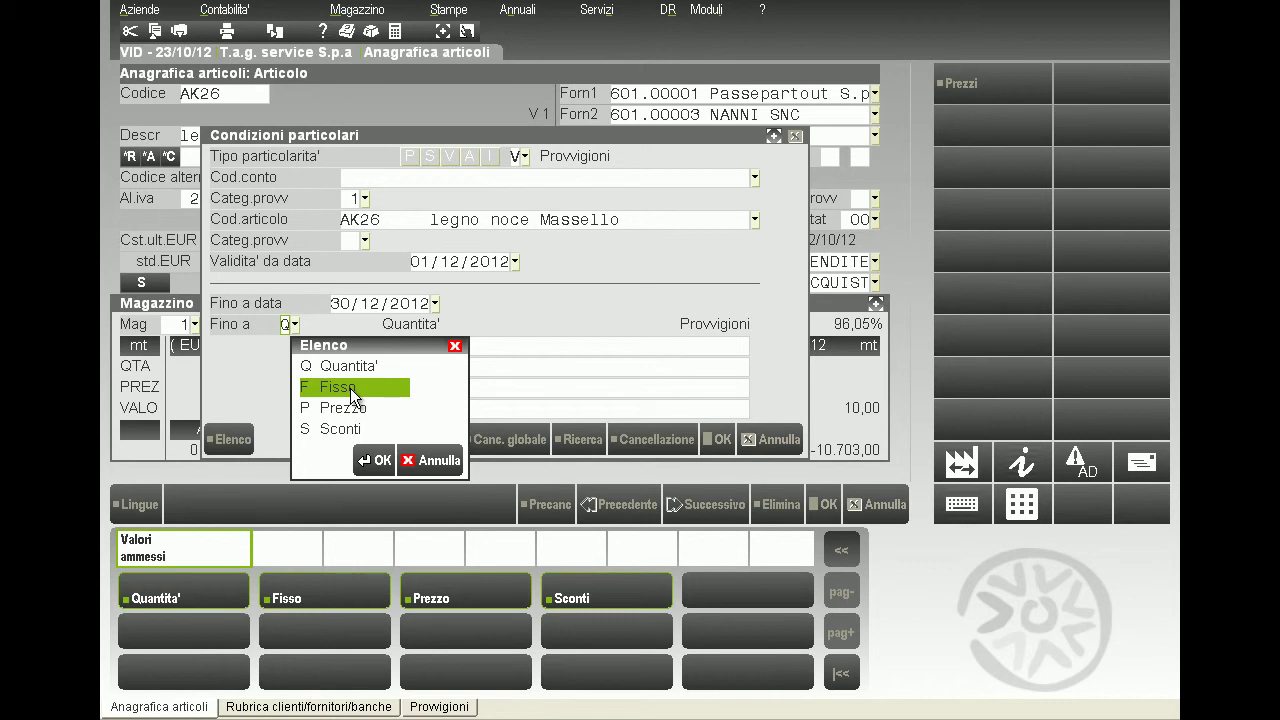
key(Up)
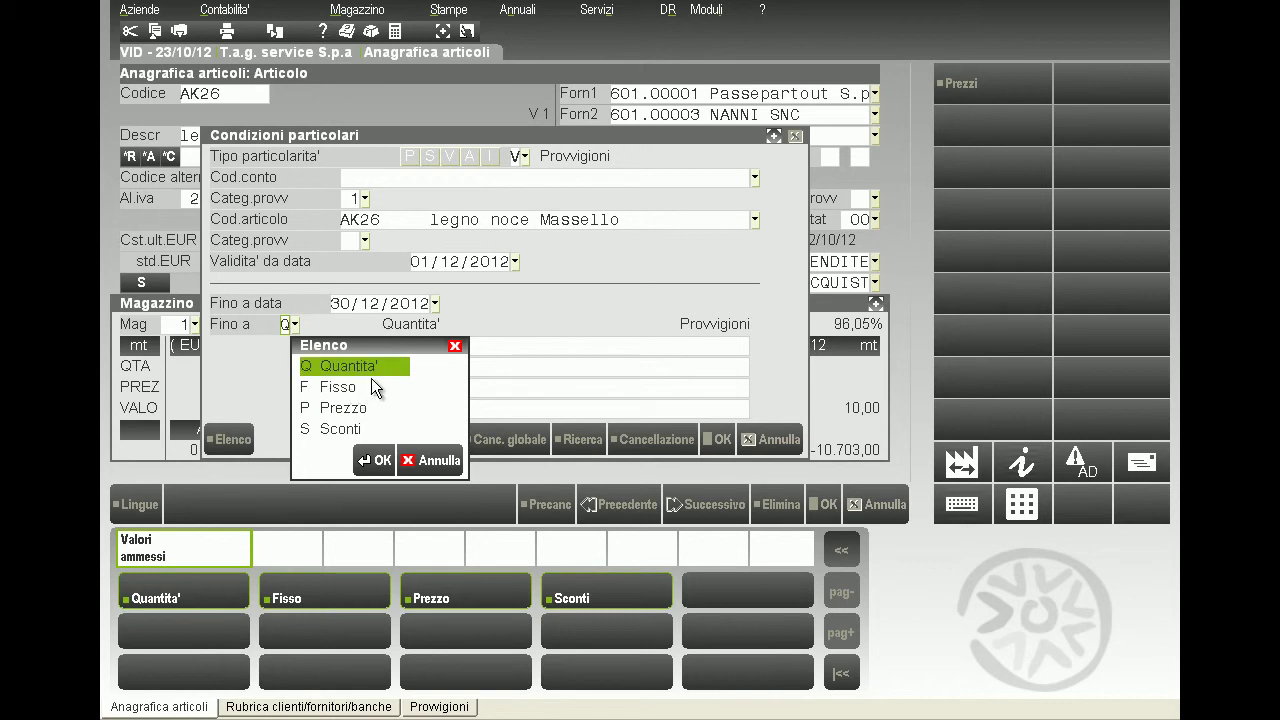
key(Down)
key(Down)
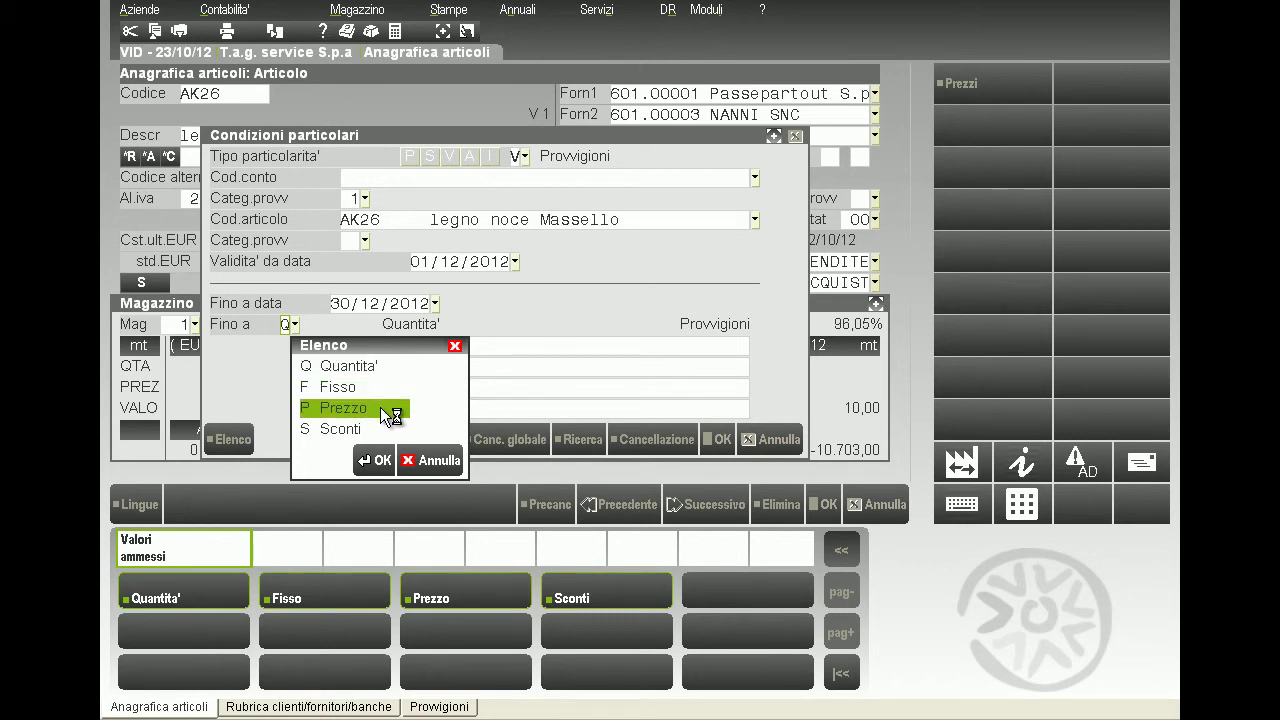
key(Down)
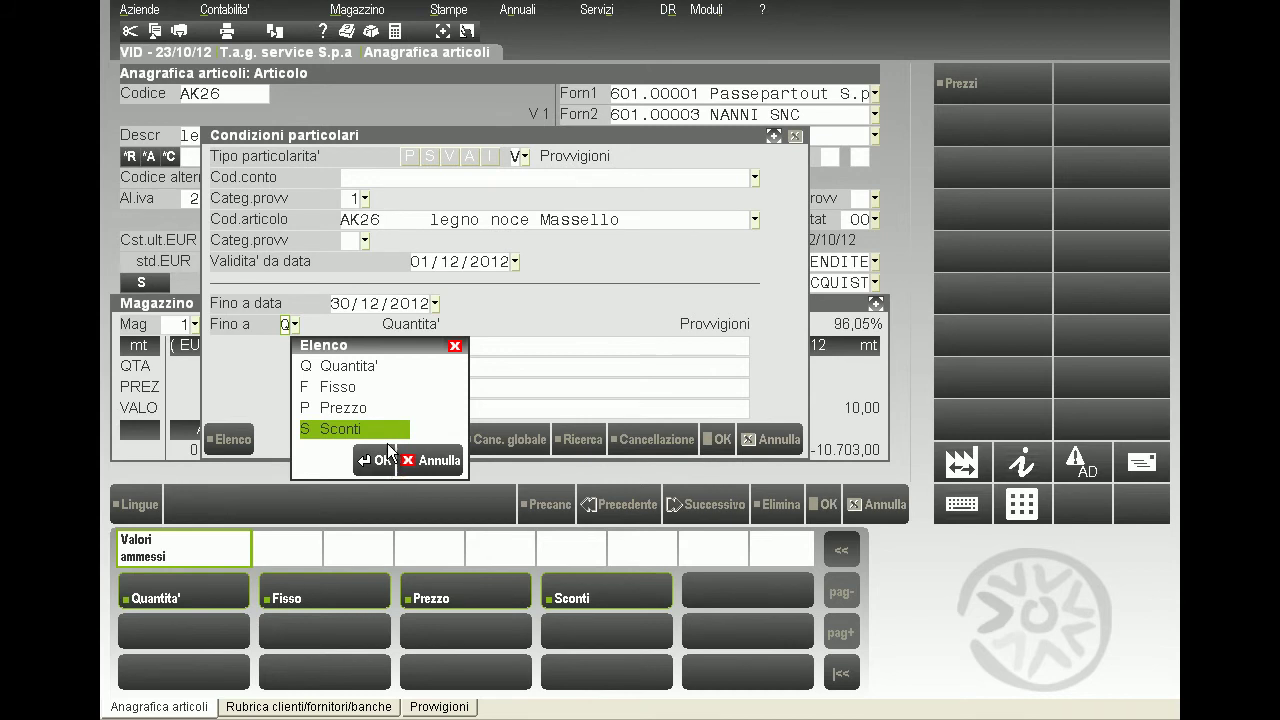
key(Up)
key(Up)
click(380, 458)
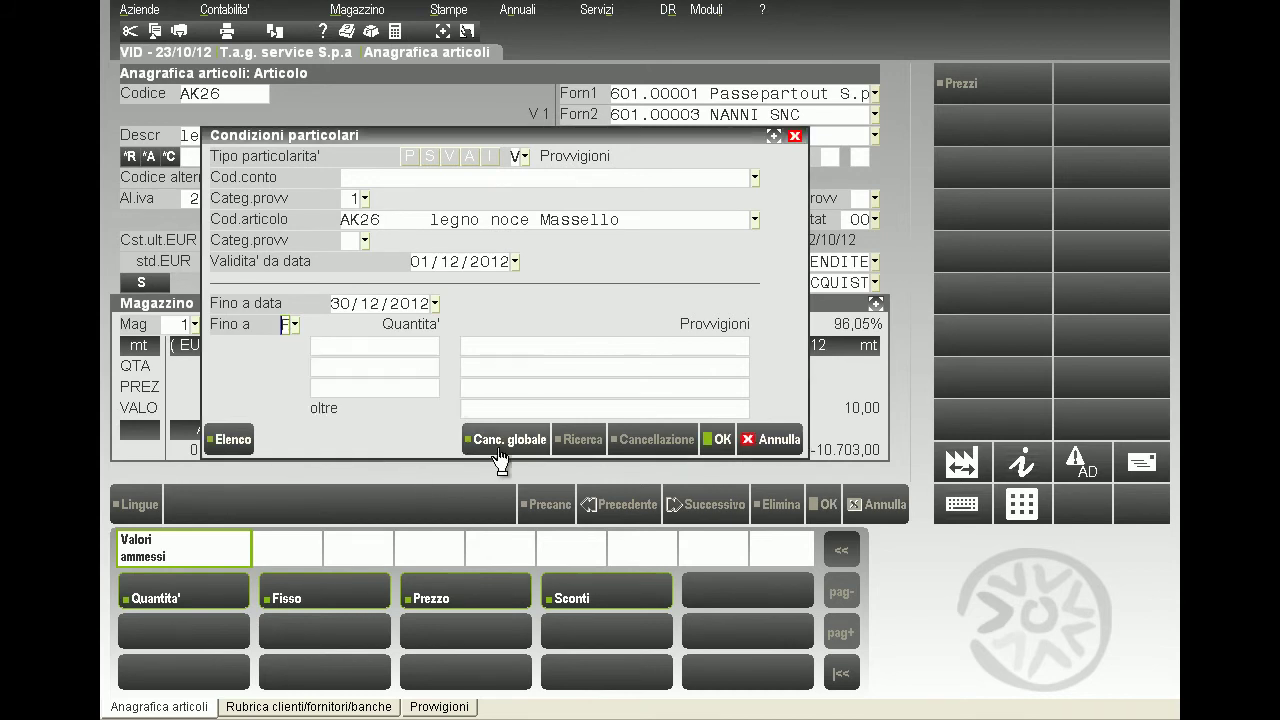
key(Return)
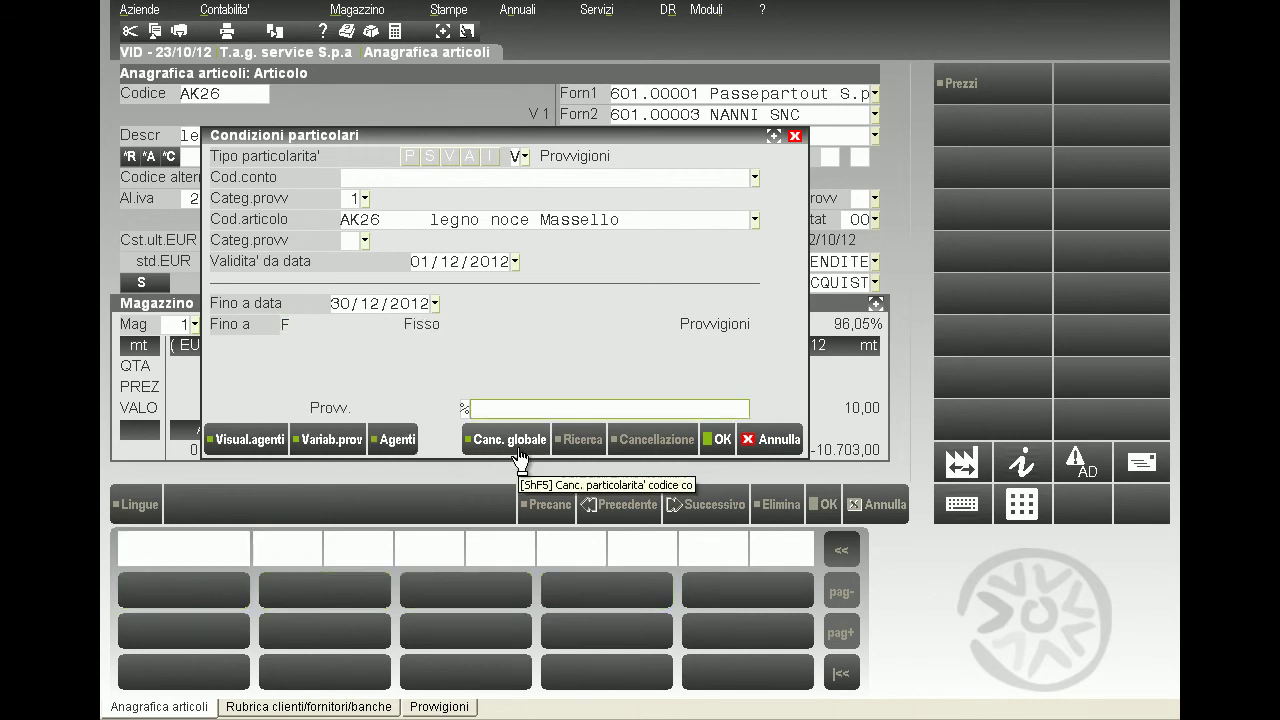
text(25)
key(Return)
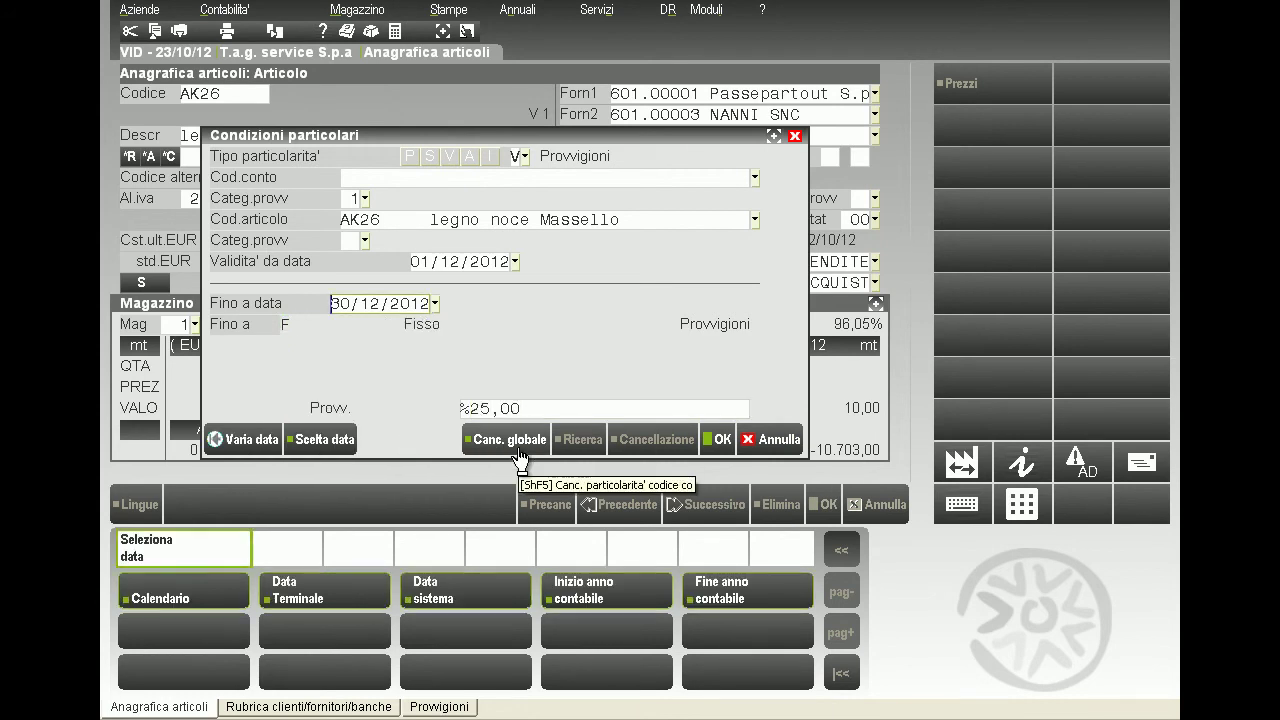
- Change the Fino a criterion to Quantita' and set a 5% commission for quantities up to 10
key(Return)
key(F2)
key(Up)
key(Return)
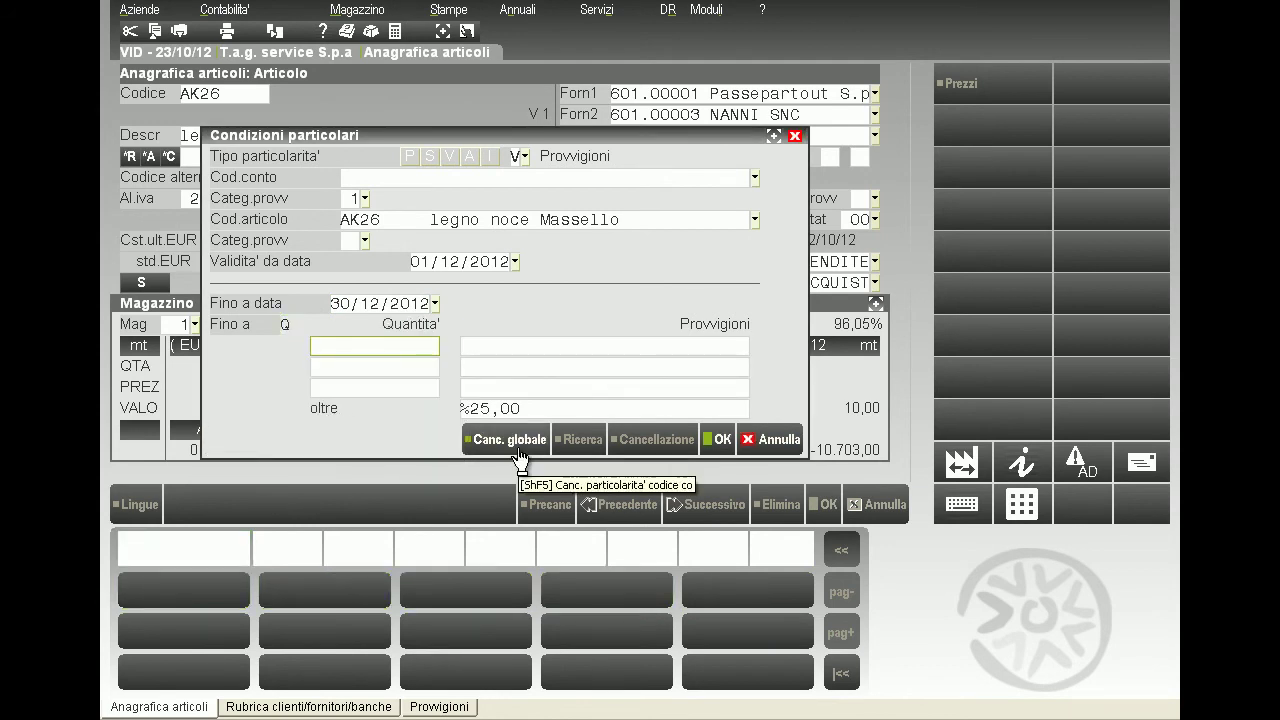
text(10)
key(Return)
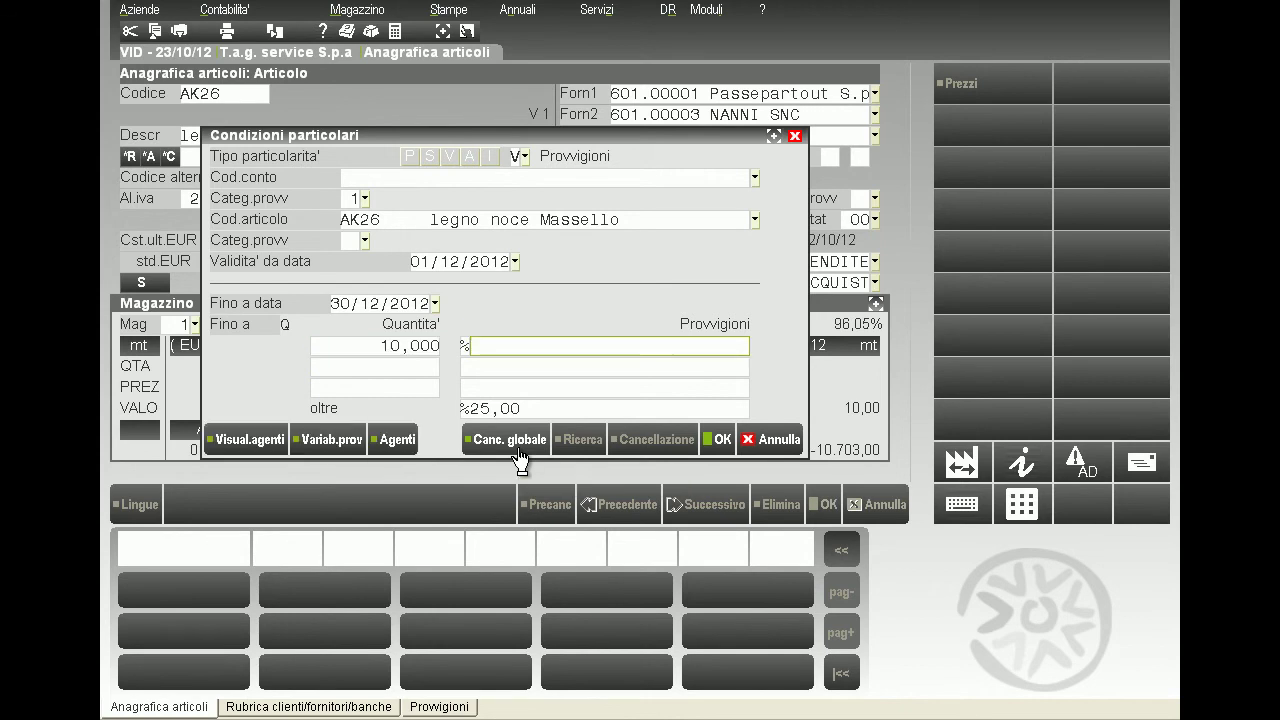
text(5)
key(Return)
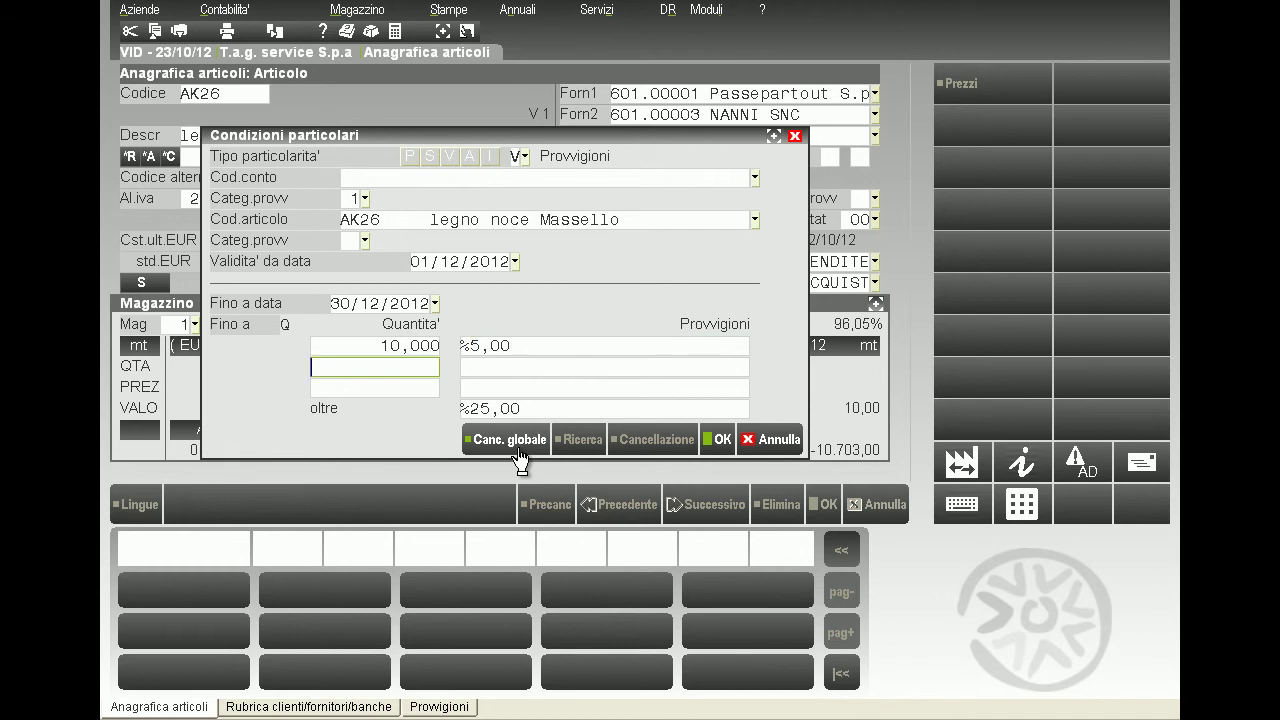
- Add quantity brackets with a 7.5% commission up to 20 and a 10% commission up to 30
text(20)
key(Return)
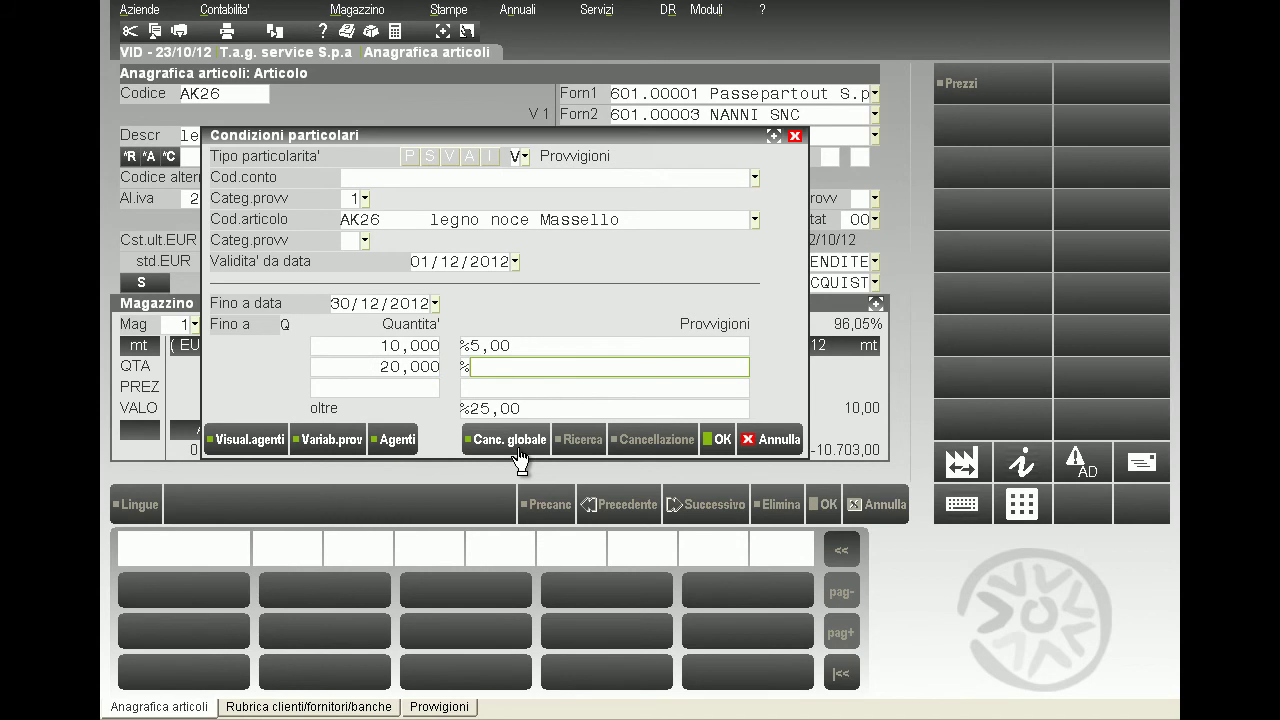
text(7.5)
key(Return)
text(30)
key(Return)
text(10)
key(Return)
key(Return)
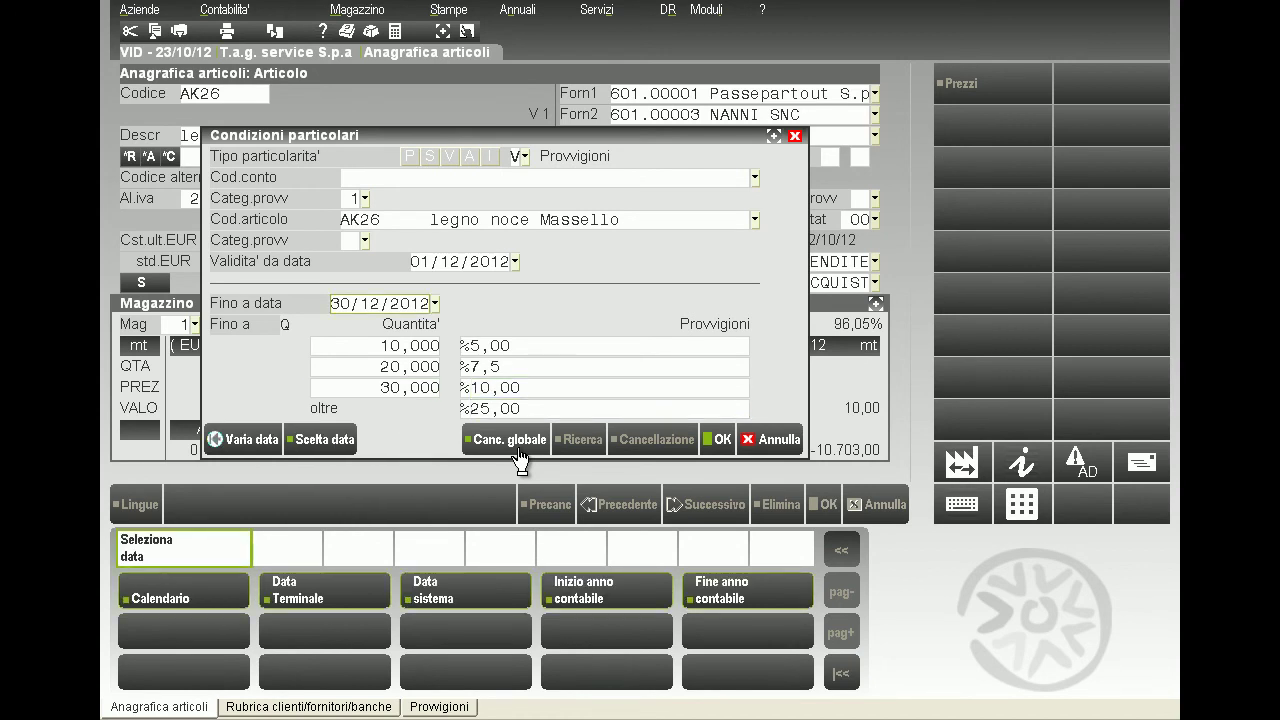
- Switch the Fino a criterion to Prezzo, and after that to Sconti
key(Return)
key(F2)
key(Down)
key(Down)
key(Return)
key(F2)
key(Down)
key(Return)
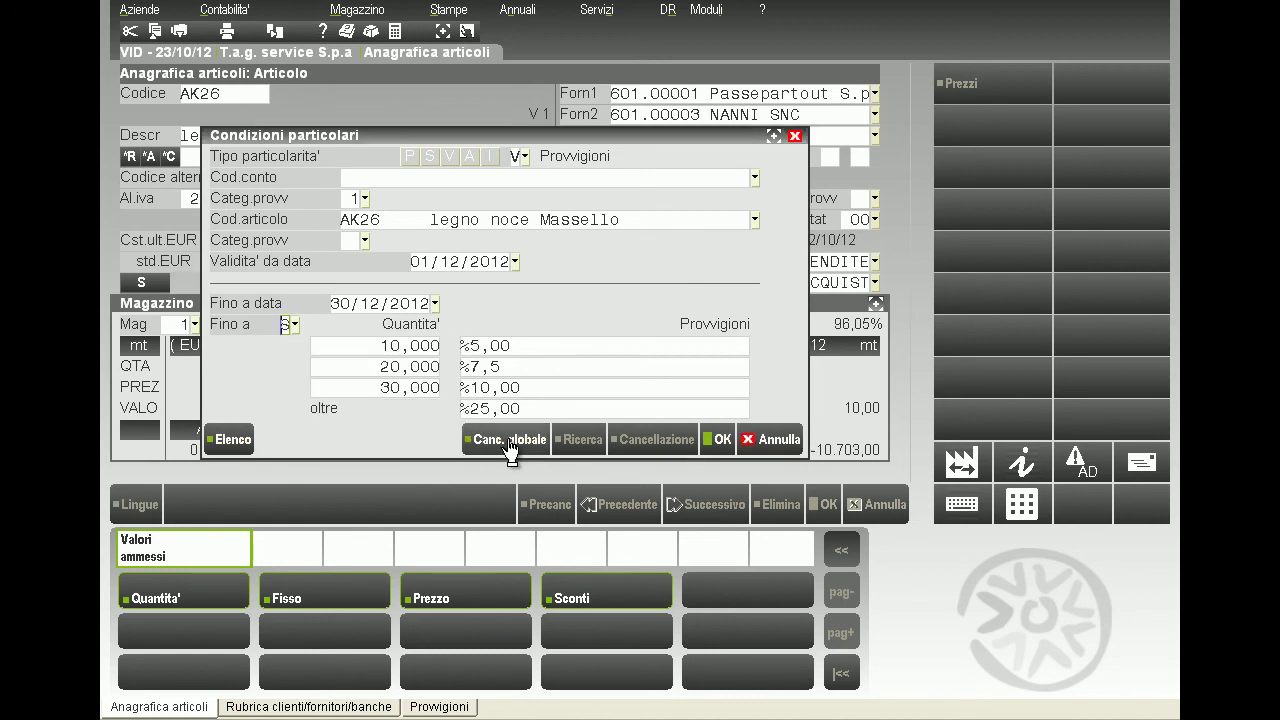